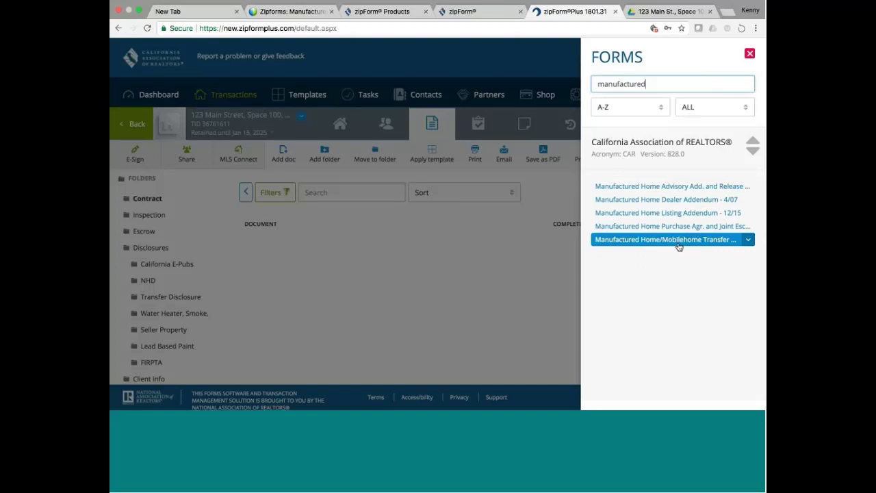
Add the Manufactured Home Purchase Agr. and Joint Escrow Instructions form and close the forms list.
{"action": "left_click", "coordinate": [661, 226]}
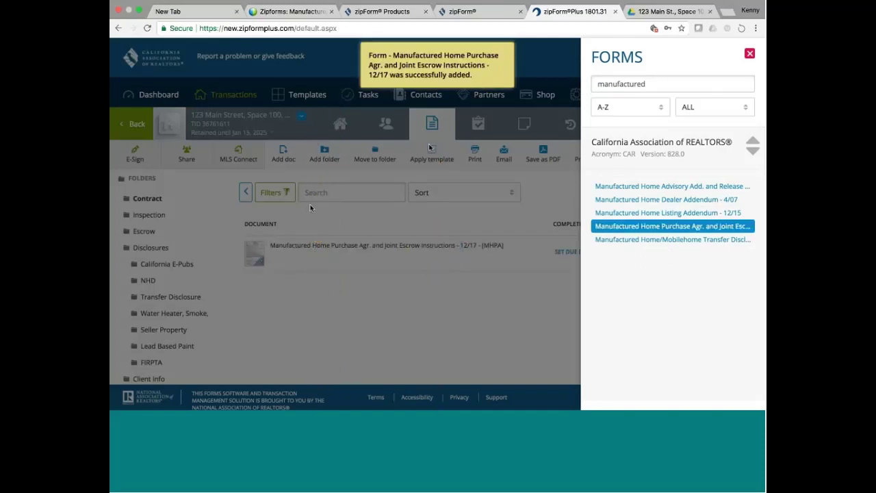
{"action": "left_click", "coordinate": [455, 224]}
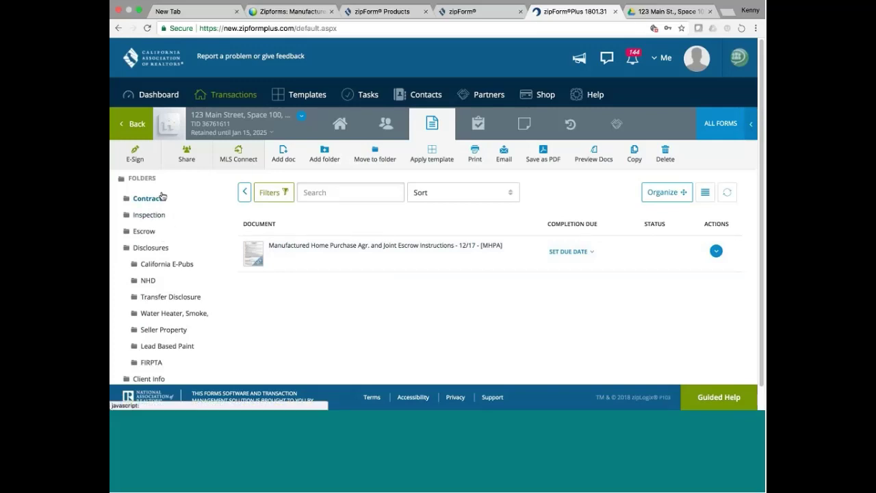
{"action": "left_click", "coordinate": [253, 257]}
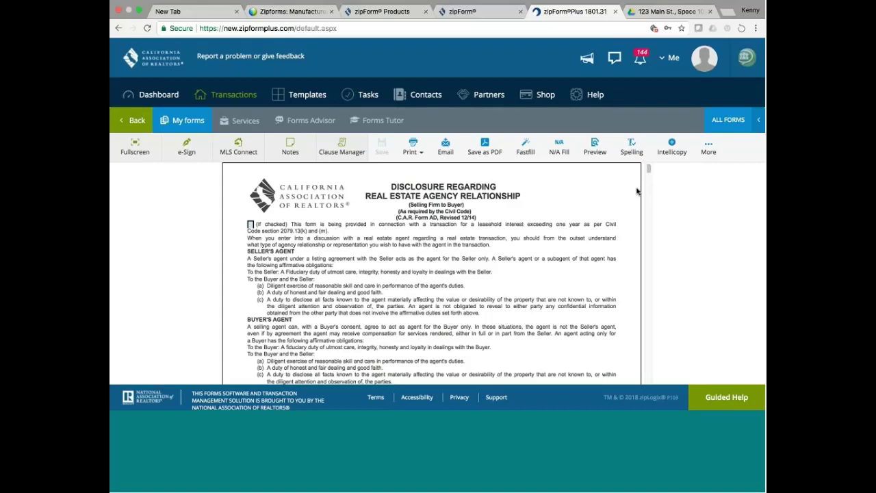
{"action": "left_click_drag", "start_coordinate": [648, 170], "coordinate": [648, 179]}
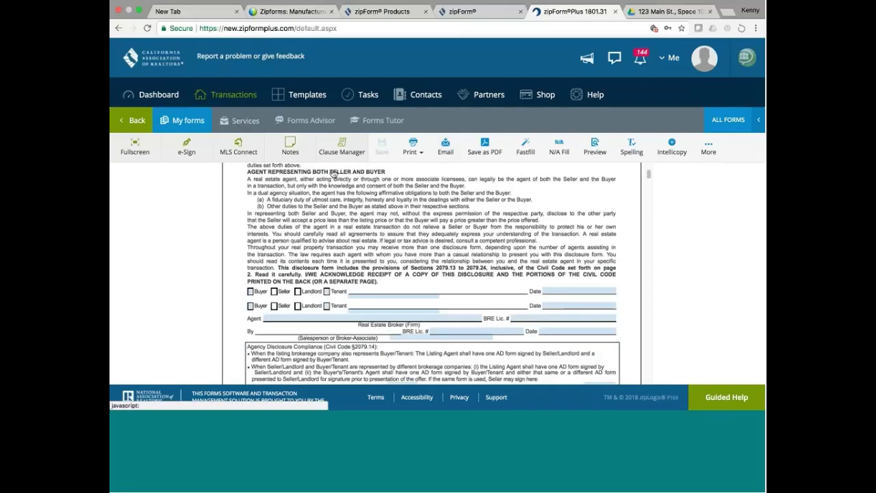
{"action": "left_click_drag", "start_coordinate": [649, 176], "coordinate": [650, 164]}
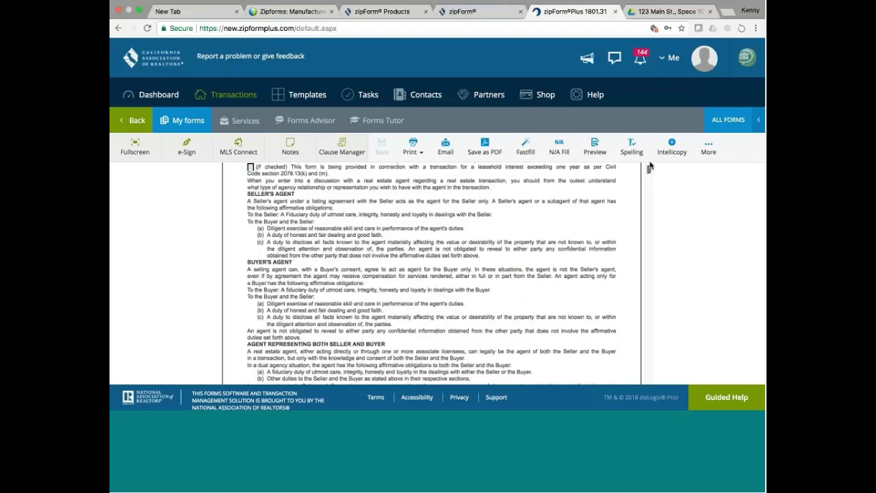
{"action": "scroll", "coordinate": [650, 166], "scroll_direction": "up", "scroll_amount": 2}
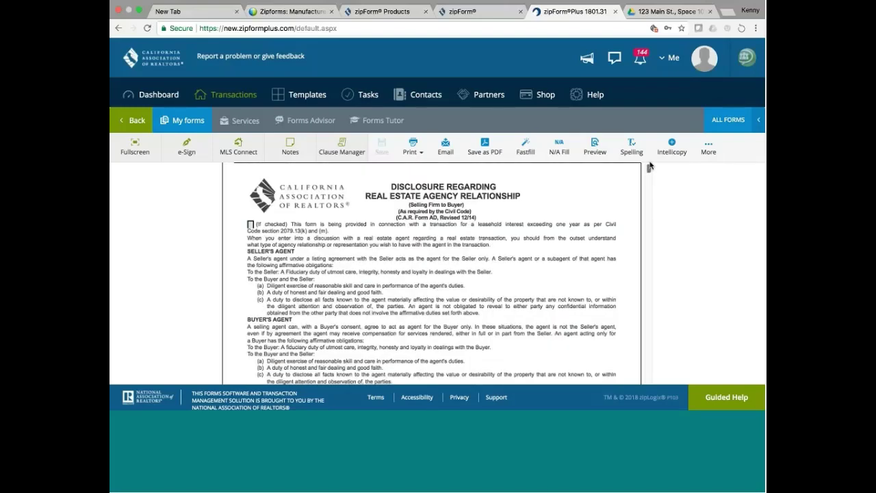
{"action": "left_click", "coordinate": [137, 122]}
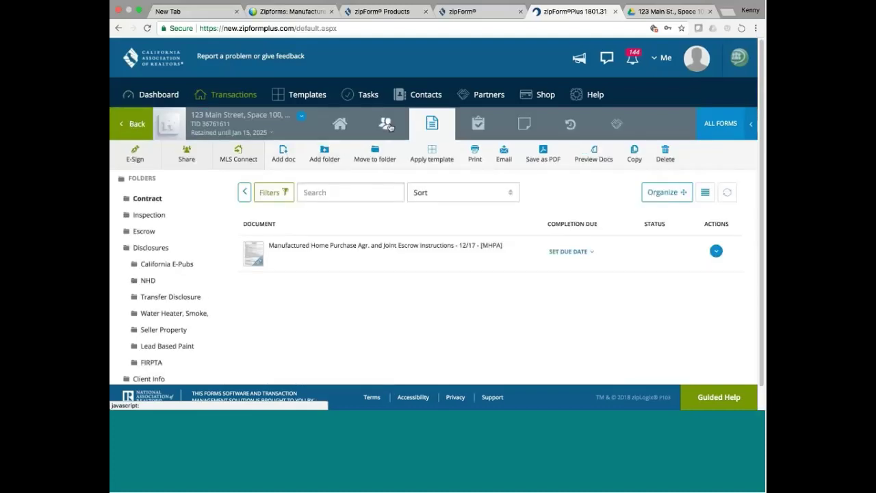
Open Seller One's details from the transaction's parties list.
{"action": "left_click", "coordinate": [385, 124]}
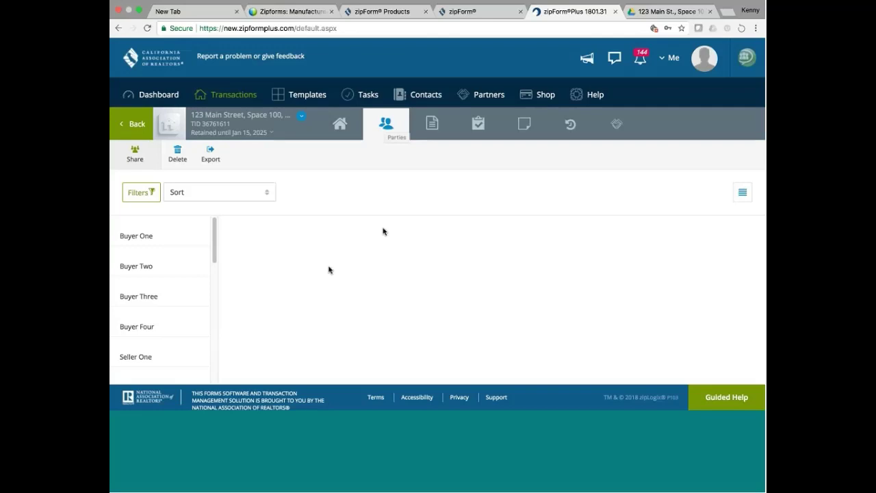
{"action": "left_click_drag", "start_coordinate": [214, 236], "coordinate": [215, 251]}
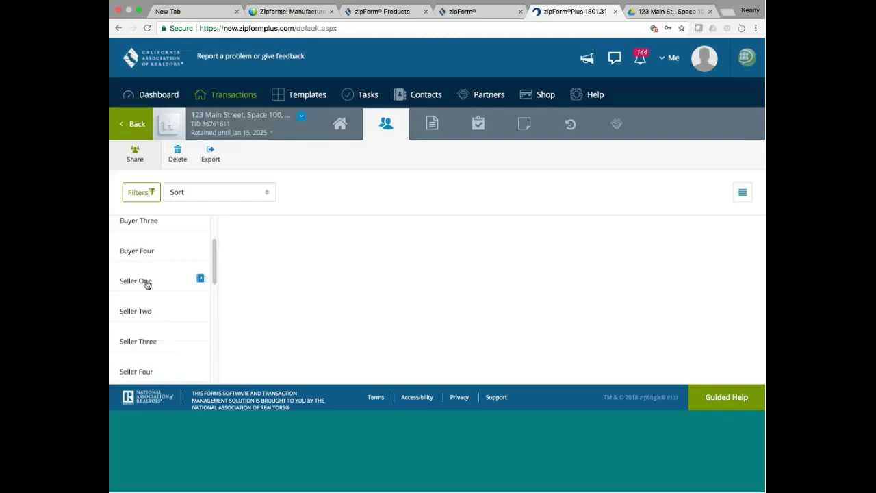
{"action": "left_click", "coordinate": [142, 282]}
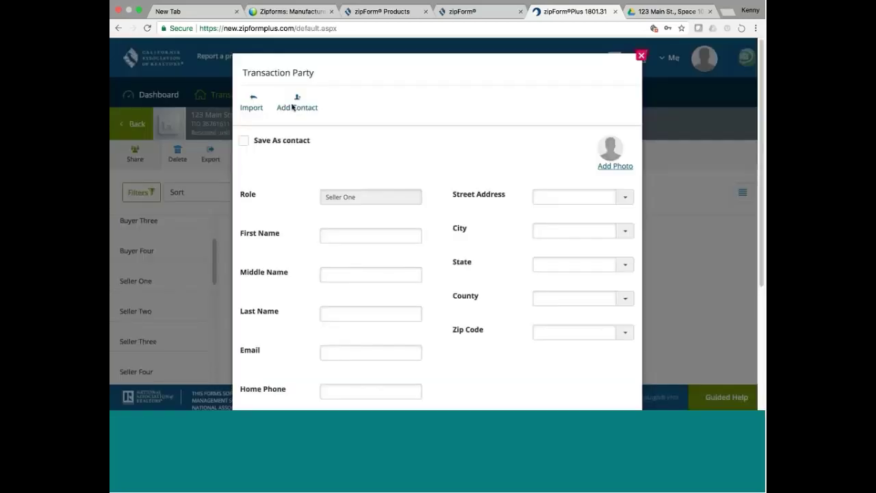
Enter the seller's first name, last name and e-mail address, then save Seller One.
{"action": "left_click", "coordinate": [349, 235]}
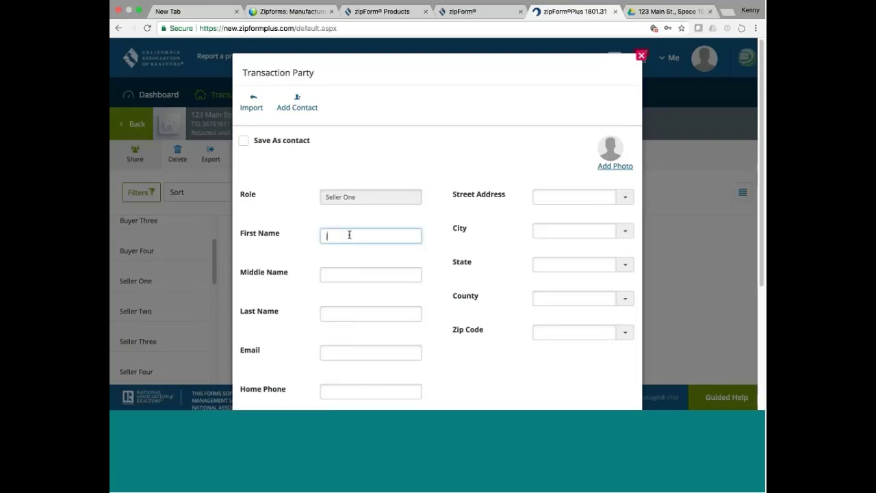
{"action": "type", "text": "jo"}
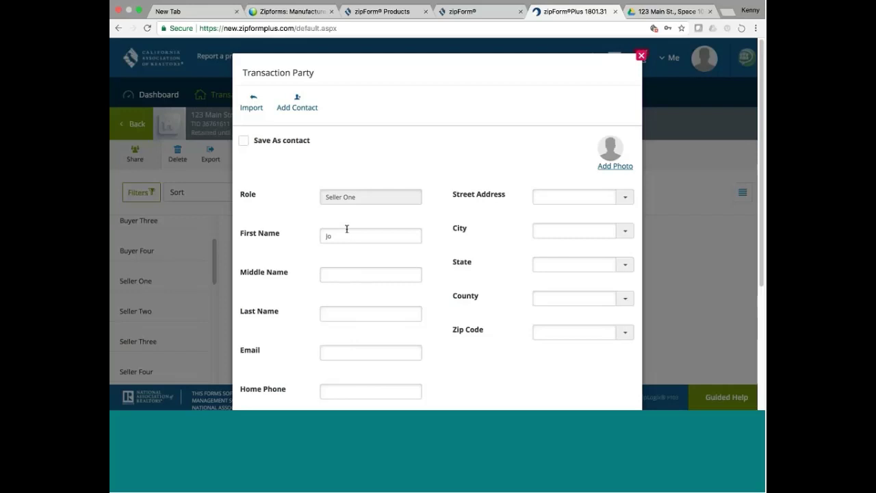
{"action": "left_click", "coordinate": [333, 236]}
{"action": "key", "text": "BackSpace"}
{"action": "key", "text": "BackSpace"}
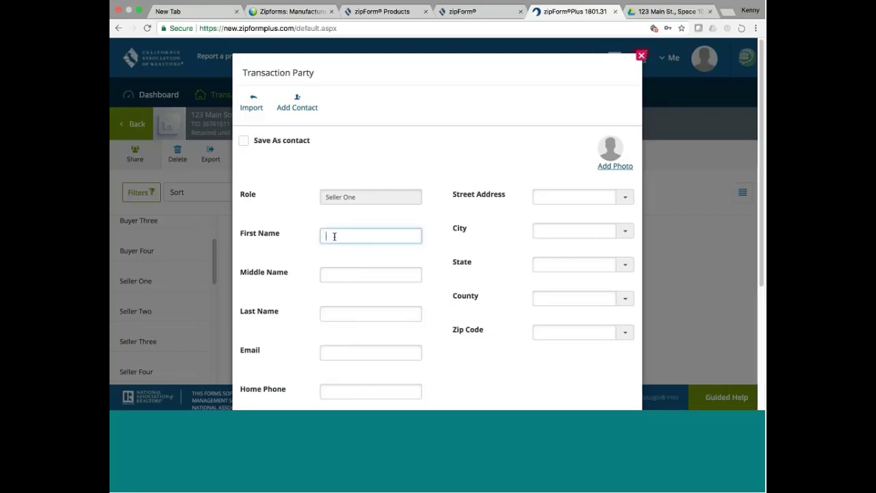
{"action": "type", "text": "john"}
{"action": "left_click", "coordinate": [329, 317]}
{"action": "type", "text": "Sm"}
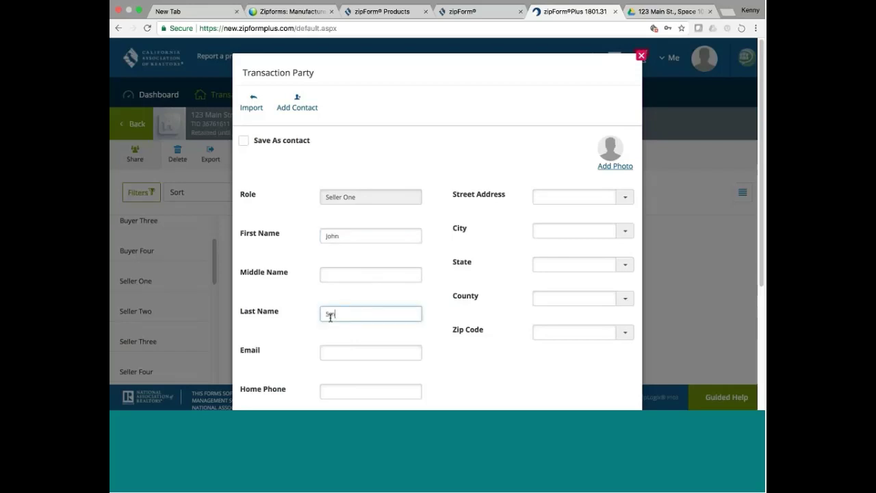
{"action": "type", "text": "ith"}
{"action": "left_click", "coordinate": [344, 353]}
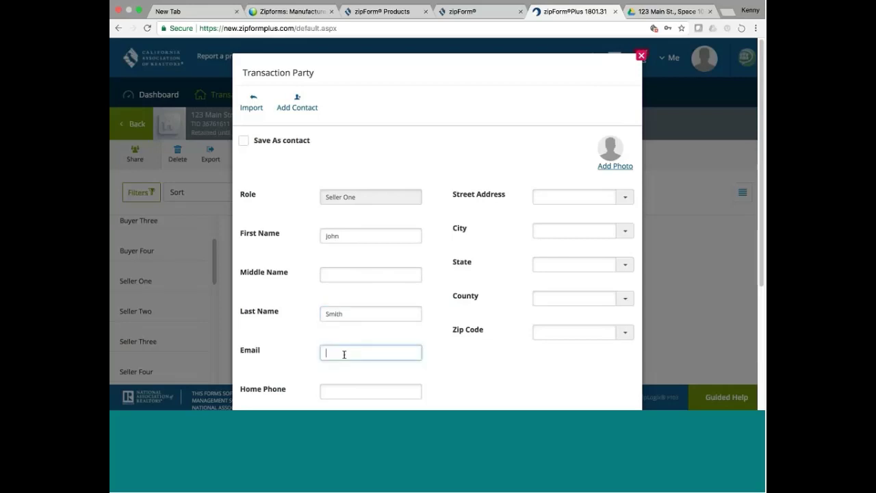
{"action": "left_click", "coordinate": [523, 270]}
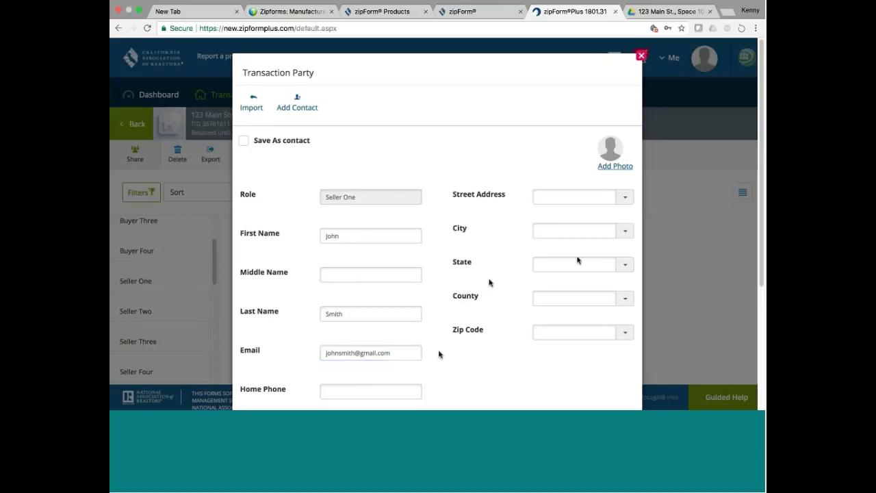
{"action": "scroll", "coordinate": [760, 188], "scroll_direction": "down", "scroll_amount": 5}
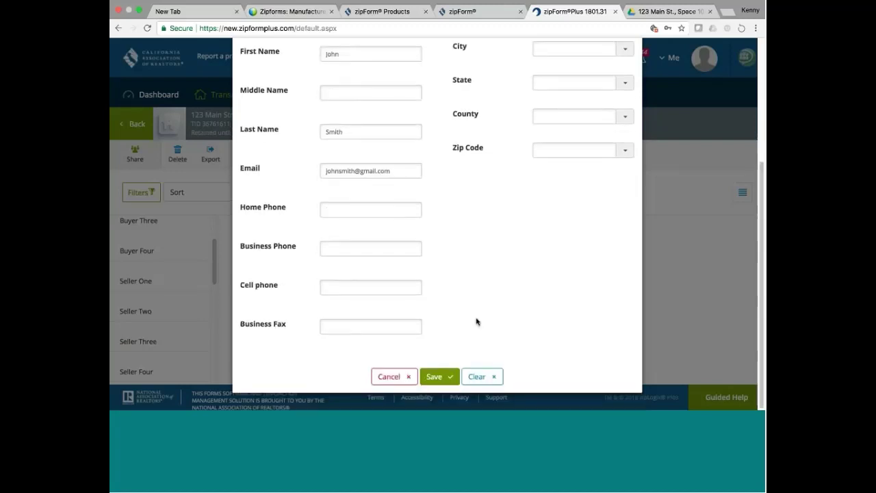
{"action": "left_click", "coordinate": [438, 377]}
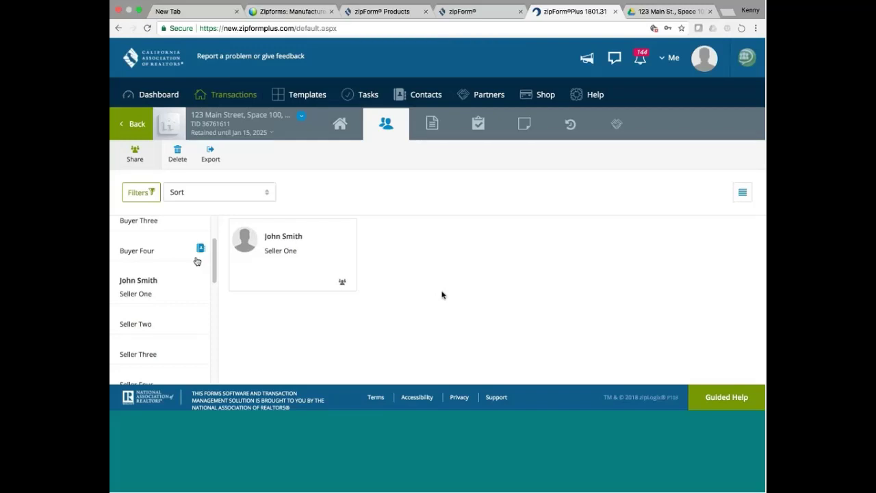
Open the Listing Broker's details and choose Centeramc Realty Inc as the broker firm.
{"action": "left_click_drag", "start_coordinate": [215, 263], "coordinate": [218, 290]}
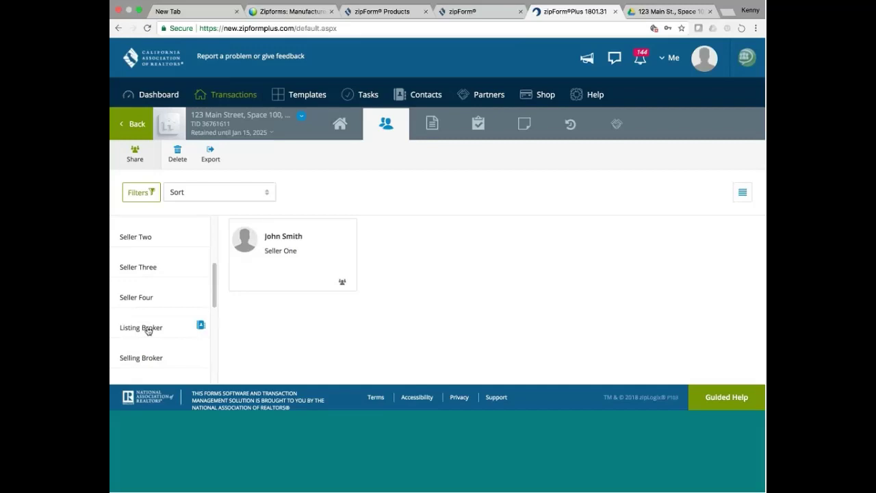
{"action": "left_click", "coordinate": [147, 329]}
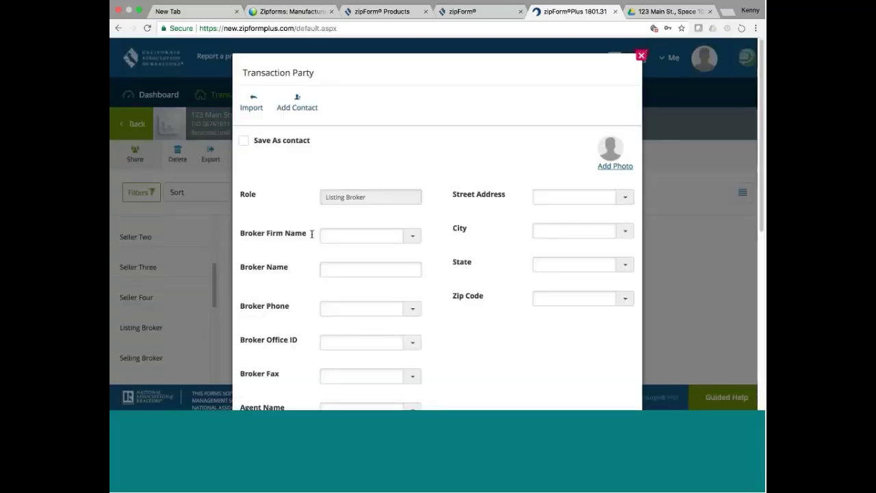
{"action": "left_click", "coordinate": [413, 238]}
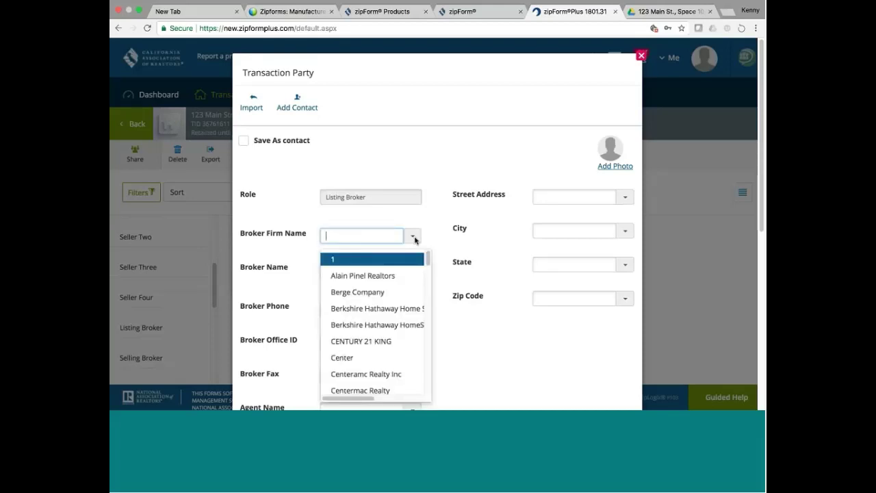
{"action": "left_click", "coordinate": [403, 376]}
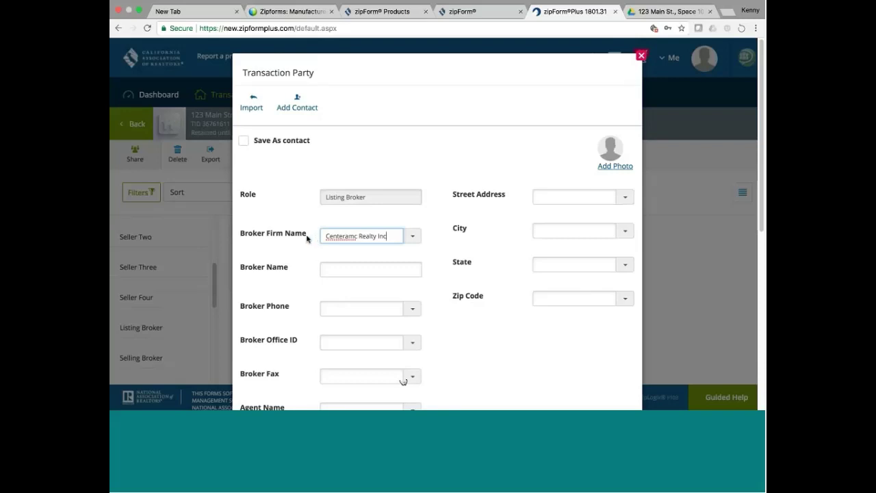
{"action": "key", "text": "Tab"}
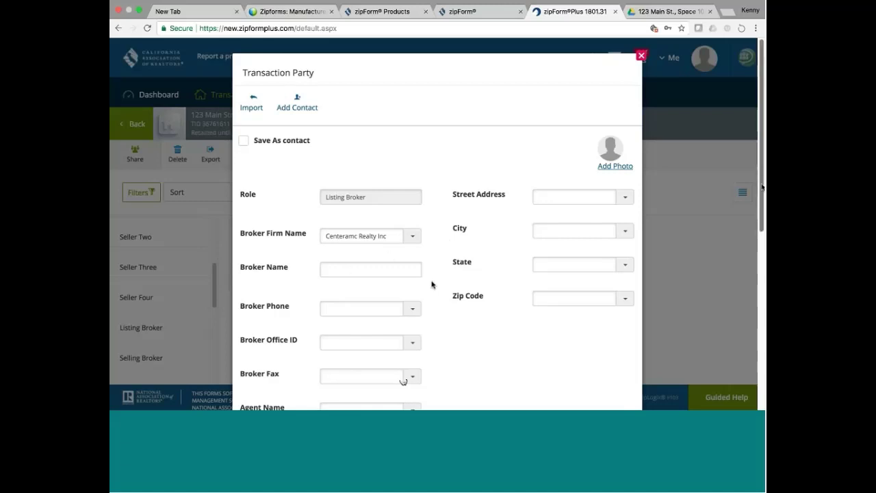
Enter the broker's phone number and pick the broker office ID from the list.
{"action": "scroll", "coordinate": [758, 221], "scroll_direction": "down", "scroll_amount": 2}
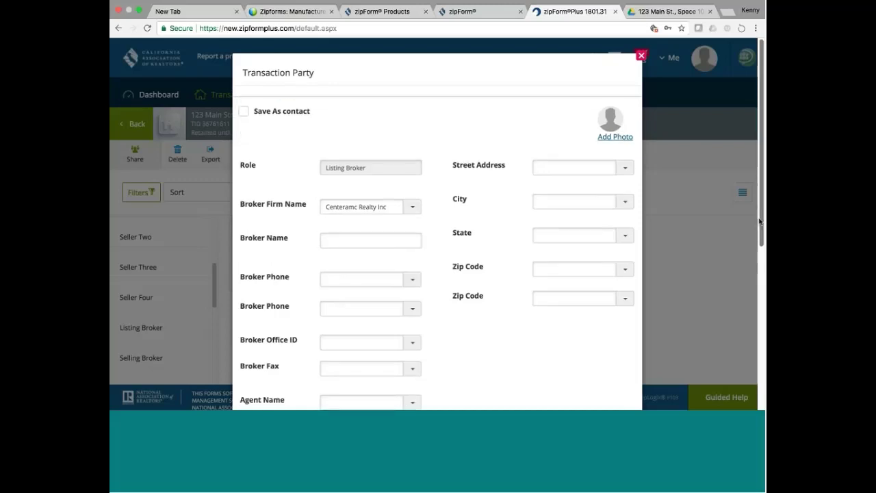
{"action": "scroll", "coordinate": [759, 221], "scroll_direction": "down", "scroll_amount": 2}
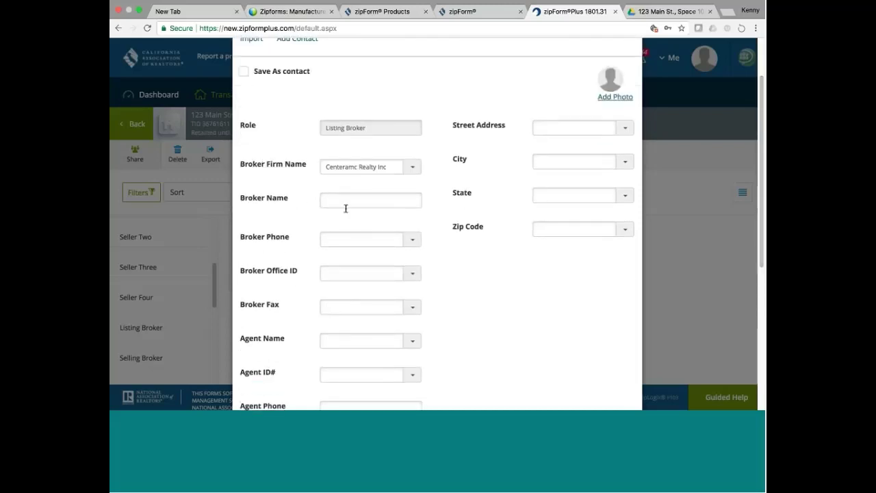
{"action": "left_click", "coordinate": [333, 238]}
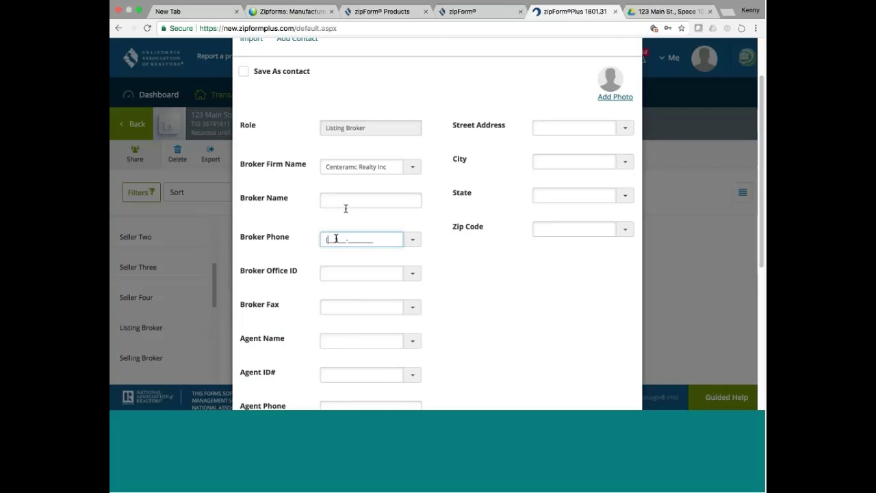
{"action": "left_click", "coordinate": [360, 273]}
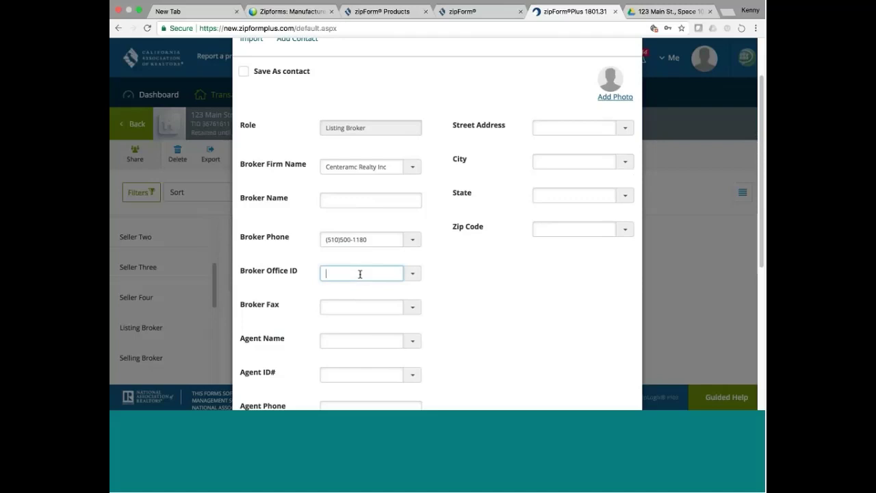
{"action": "left_click", "coordinate": [412, 274]}
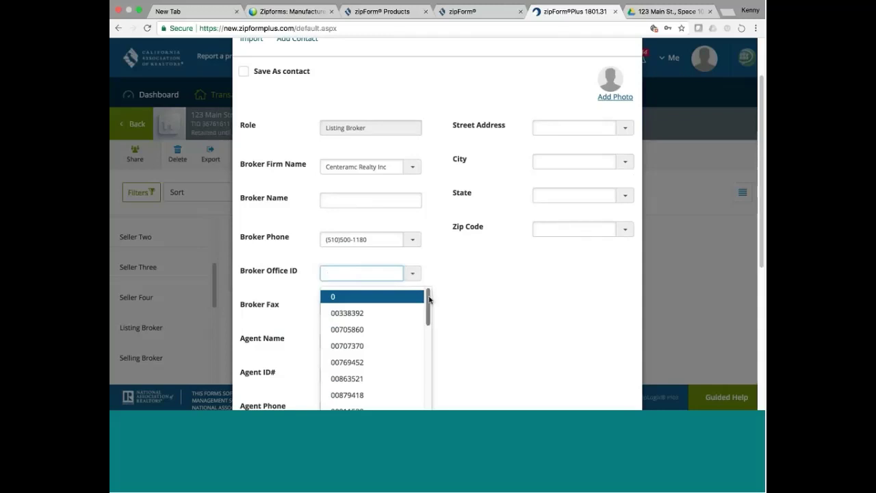
{"action": "left_click_drag", "start_coordinate": [429, 301], "coordinate": [429, 366]}
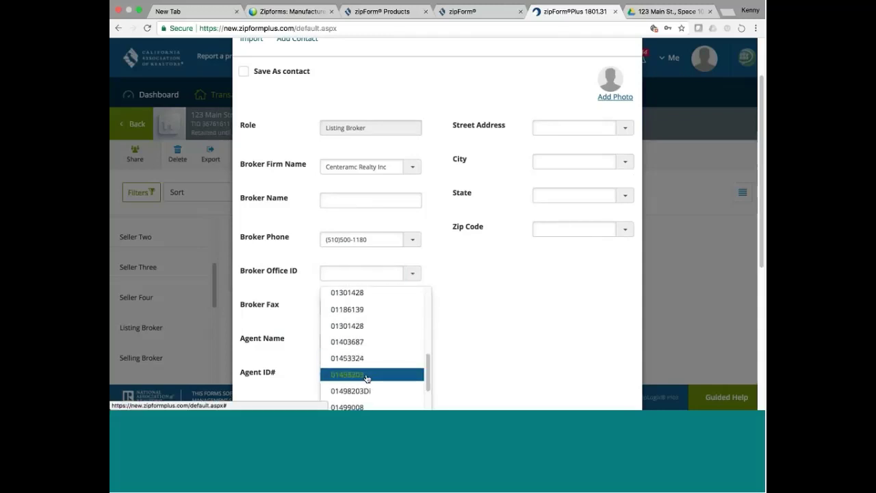
{"action": "left_click", "coordinate": [397, 373]}
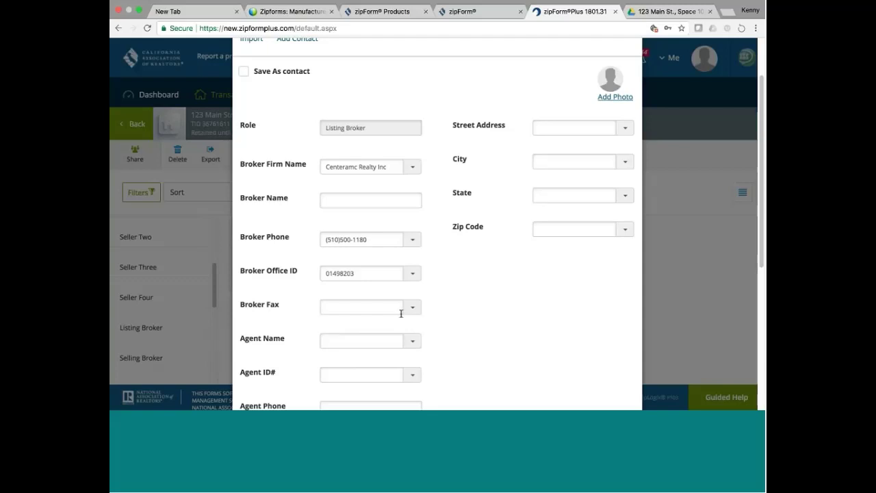
Fix the mistyped Broker Fax by entering the brokerage's full fax number.
{"action": "left_click", "coordinate": [370, 308]}
{"action": "type", "text": "8"}
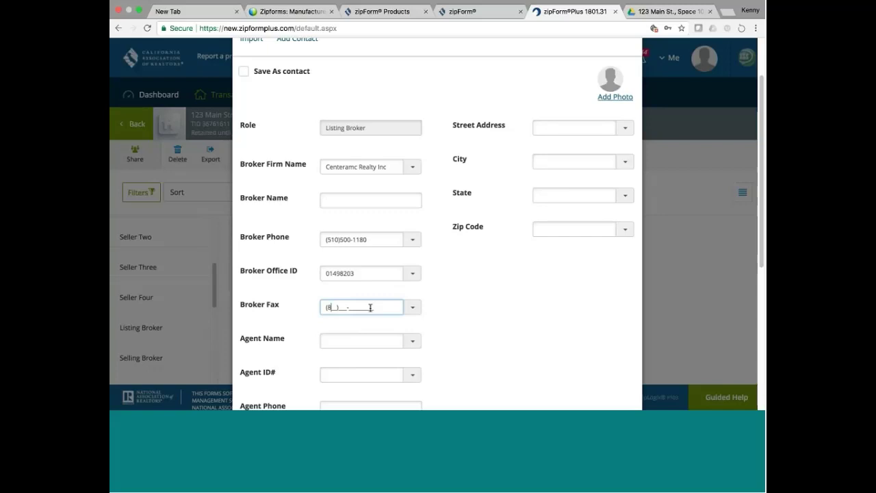
{"action": "type", "text": "00)30"}
{"action": "key", "text": "Tab"}
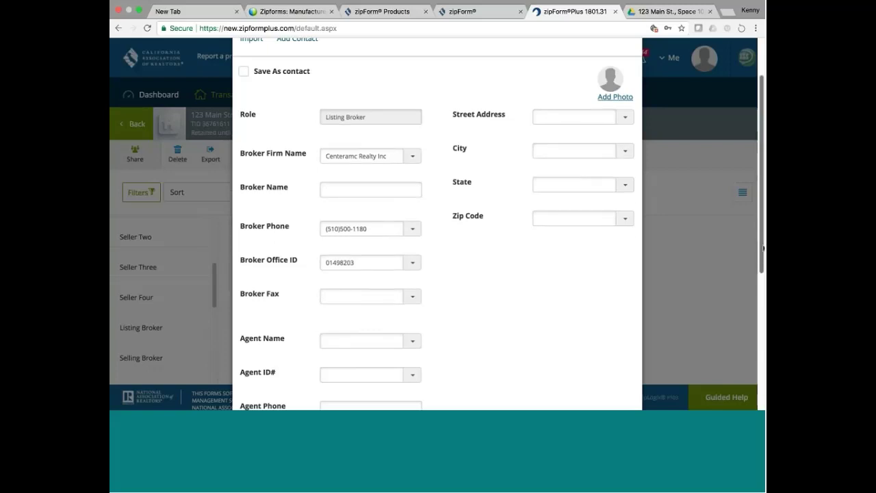
{"action": "scroll", "coordinate": [763, 248], "scroll_direction": "down", "scroll_amount": 4}
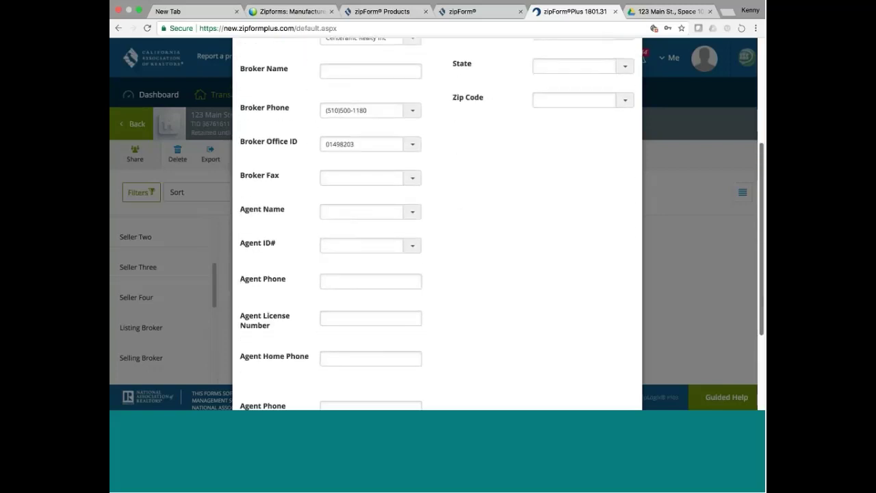
{"action": "scroll", "coordinate": [763, 316], "scroll_direction": "down", "scroll_amount": 2}
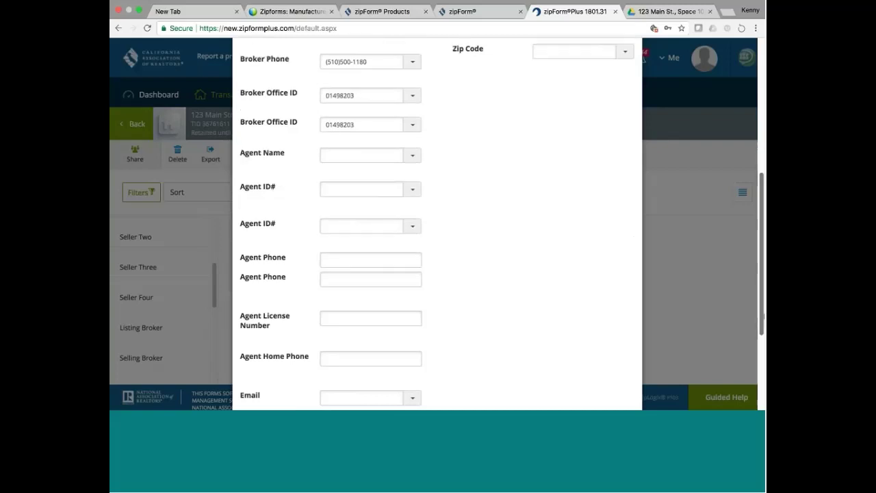
{"action": "scroll", "coordinate": [763, 316], "scroll_direction": "up", "scroll_amount": 4}
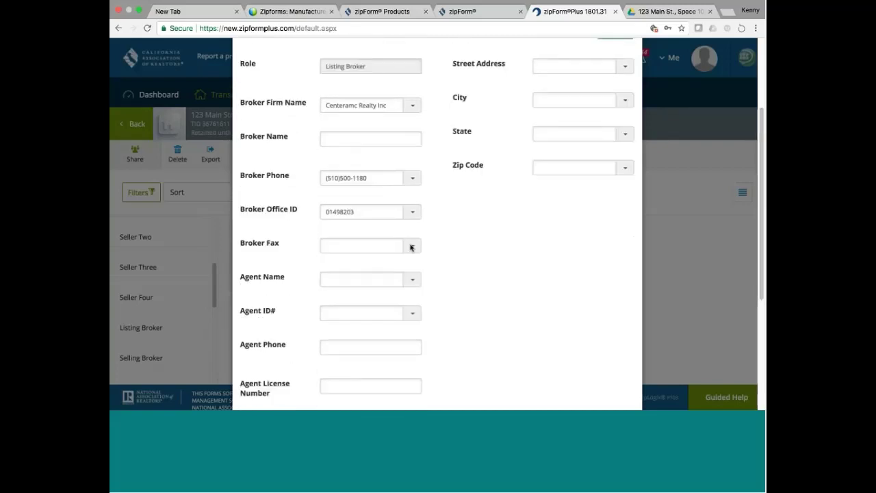
{"action": "left_click", "coordinate": [388, 244]}
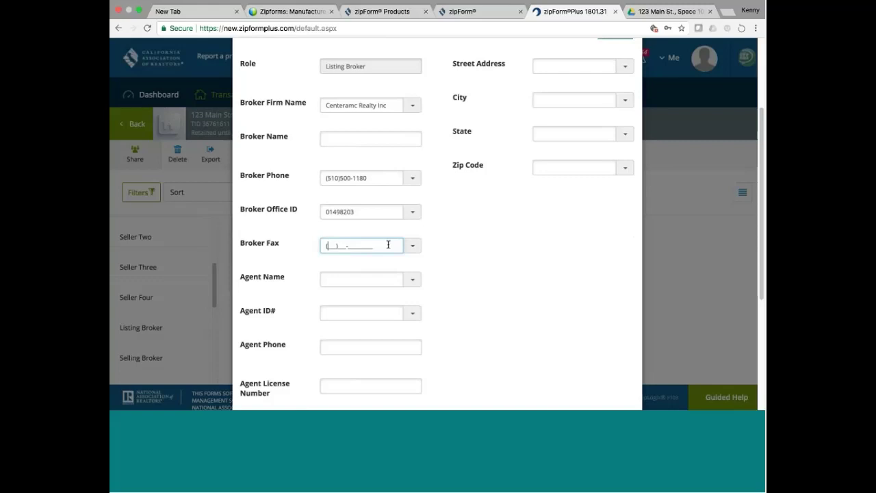
{"action": "key", "text": "super+v"}
{"action": "left_click", "coordinate": [364, 275]}
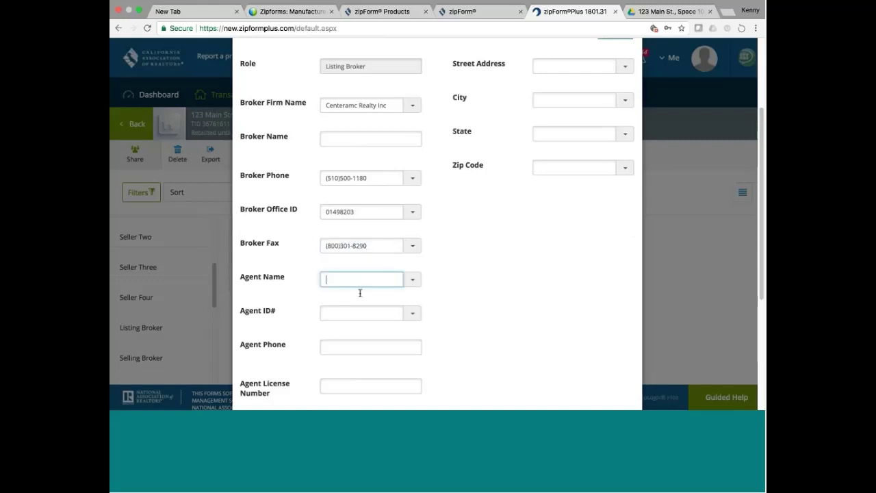
Replace the name mistakenly typed in Agent ID# with the agent's ID number.
{"action": "left_click", "coordinate": [335, 309]}
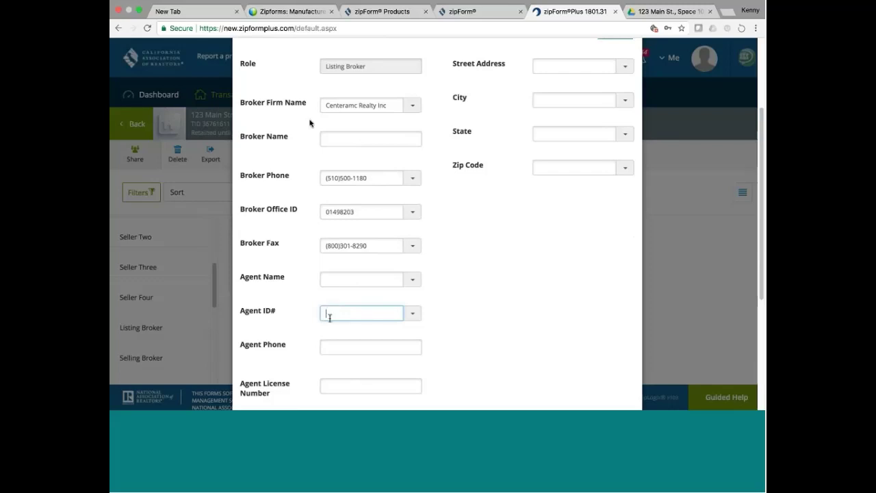
{"action": "left_click", "coordinate": [300, 140]}
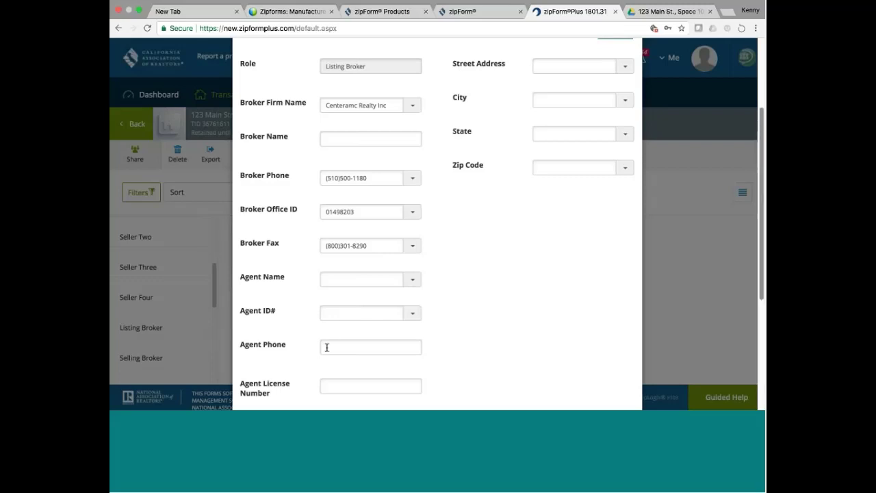
{"action": "scroll", "coordinate": [763, 201], "scroll_direction": "down", "scroll_amount": 5}
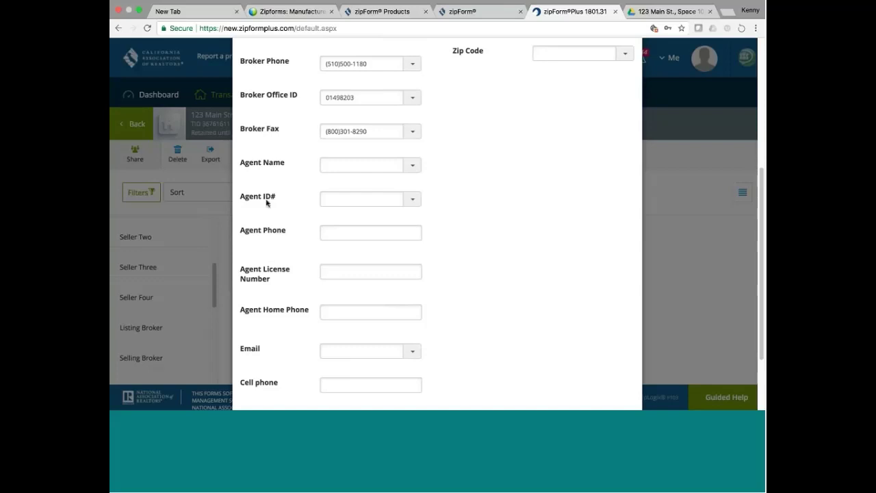
{"action": "left_click", "coordinate": [326, 198]}
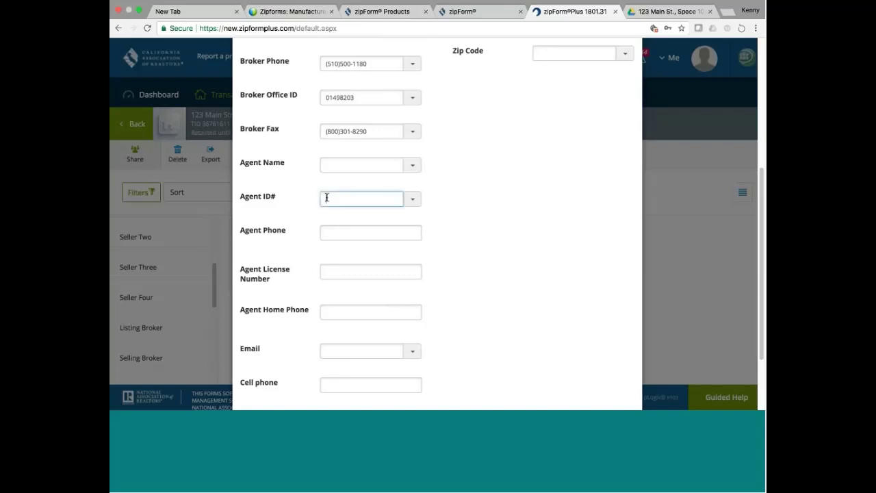
{"action": "left_click", "coordinate": [427, 264]}
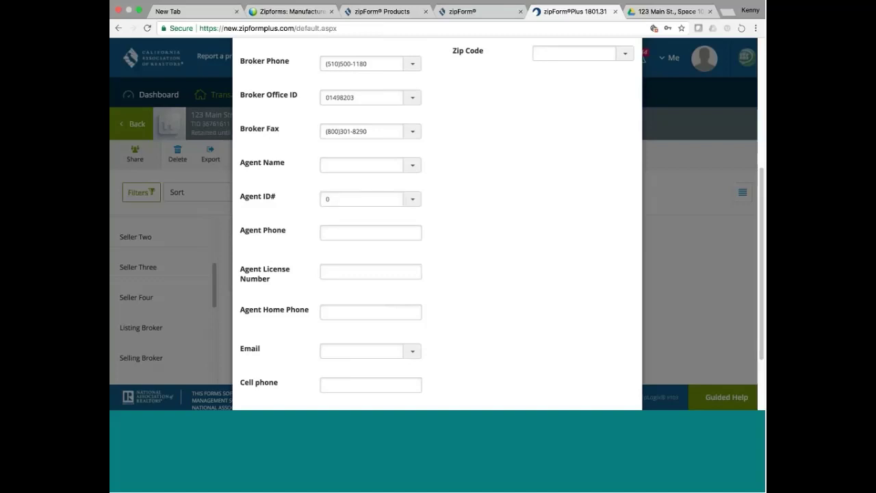
{"action": "left_click", "coordinate": [344, 198]}
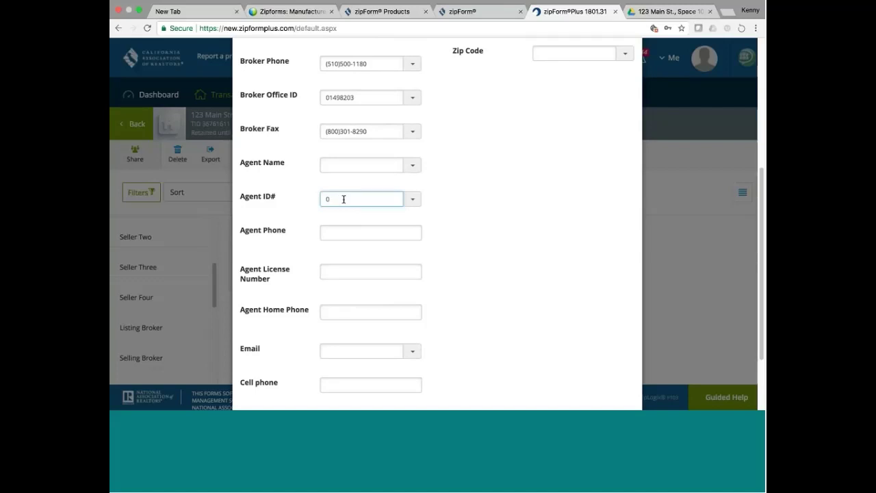
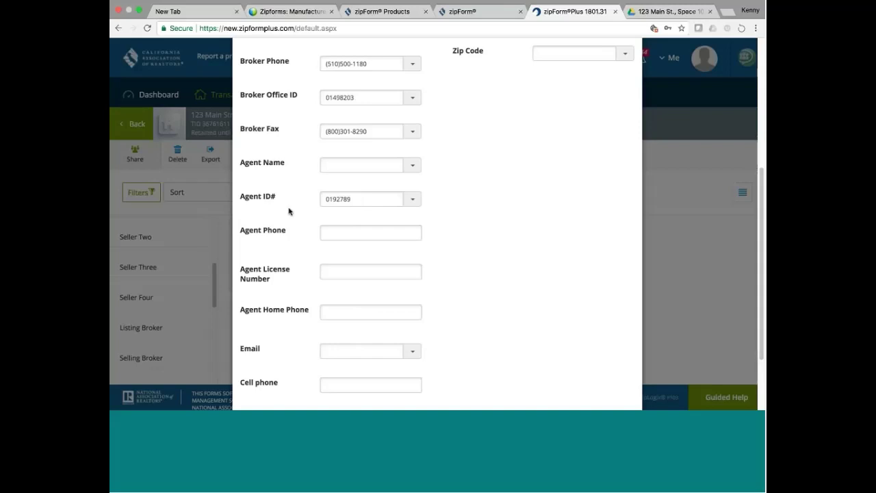
{"action": "left_click", "coordinate": [338, 231]}
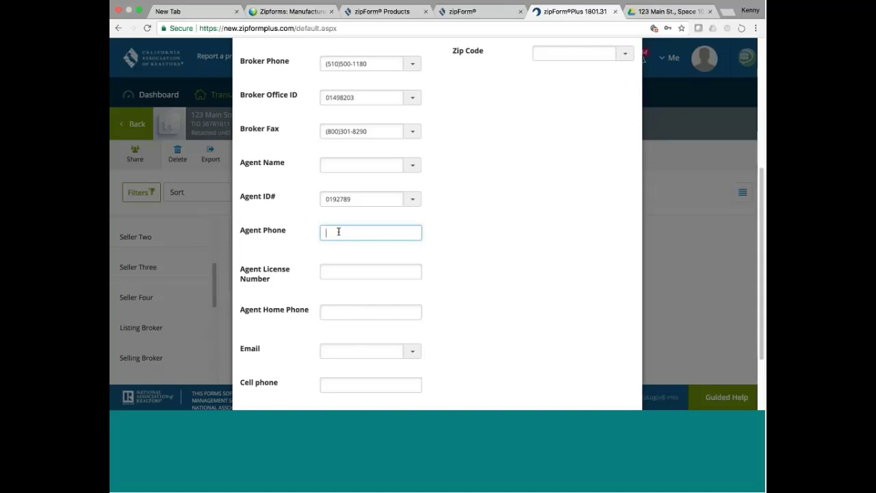
Leave the license number blank and enter the agent's e-mail address and cell phone number.
{"action": "left_click", "coordinate": [346, 272]}
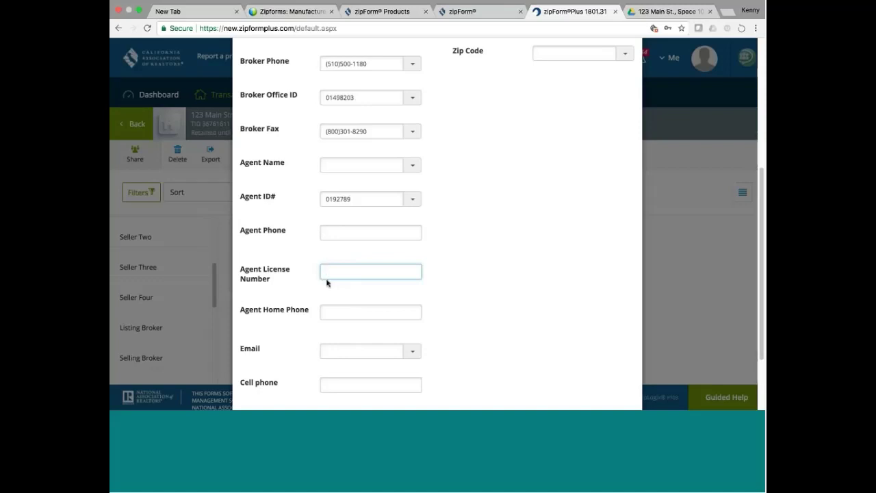
{"action": "left_click", "coordinate": [463, 315]}
{"action": "left_click", "coordinate": [390, 351]}
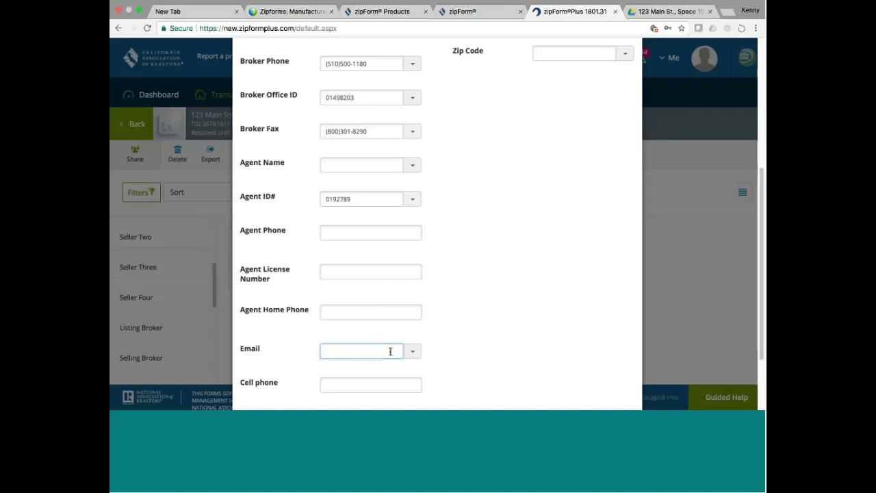
{"action": "left_click", "coordinate": [334, 383]}
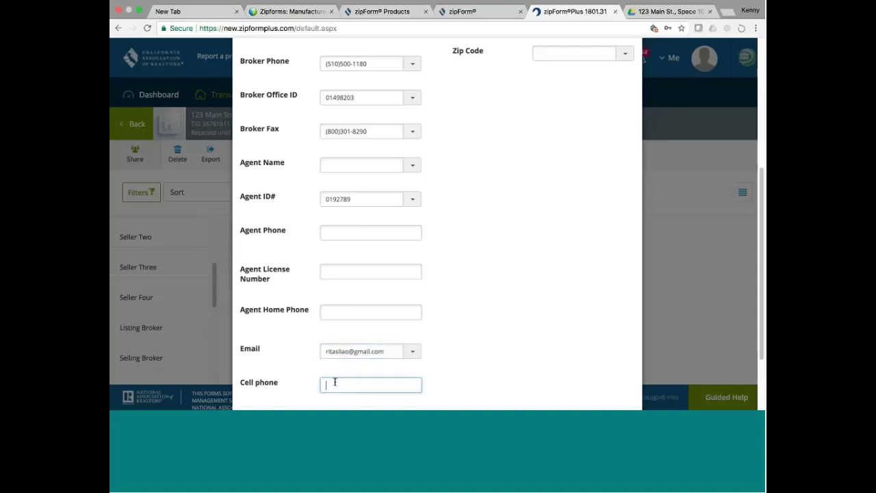
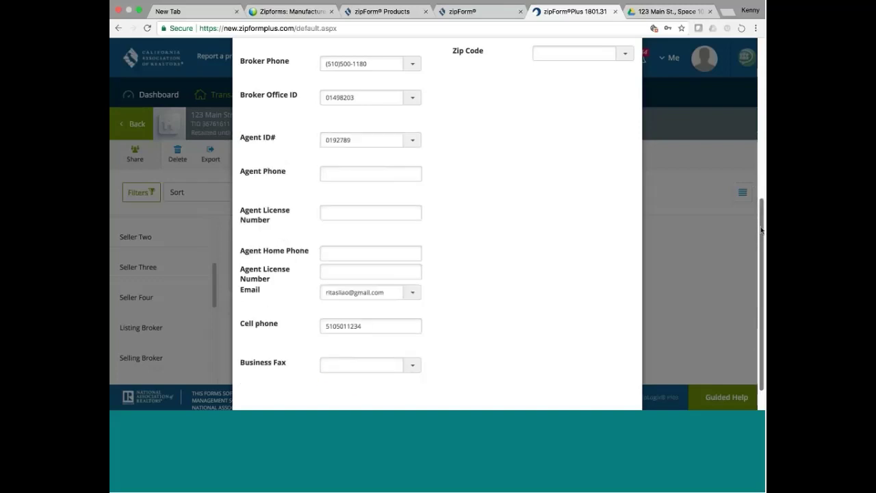
Enter the brokerage's fax number in the Business Fax field.
{"action": "left_click_drag", "start_coordinate": [758, 192], "coordinate": [761, 239]}
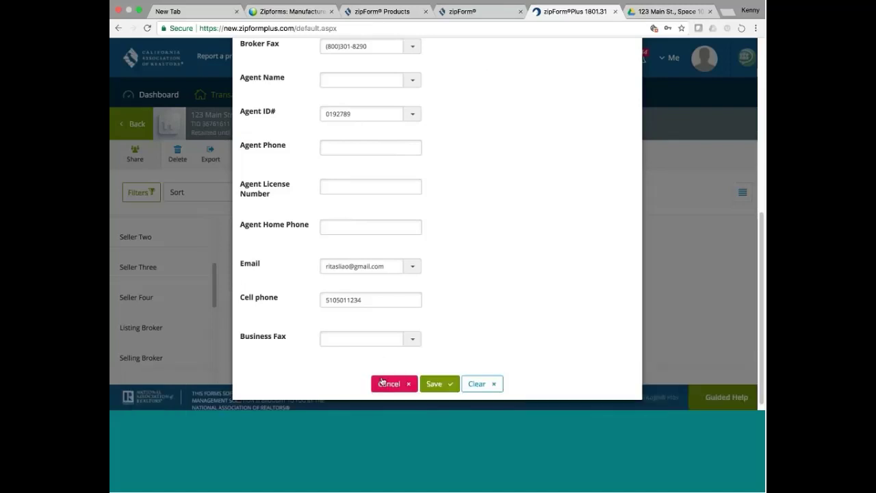
{"action": "left_click", "coordinate": [337, 338]}
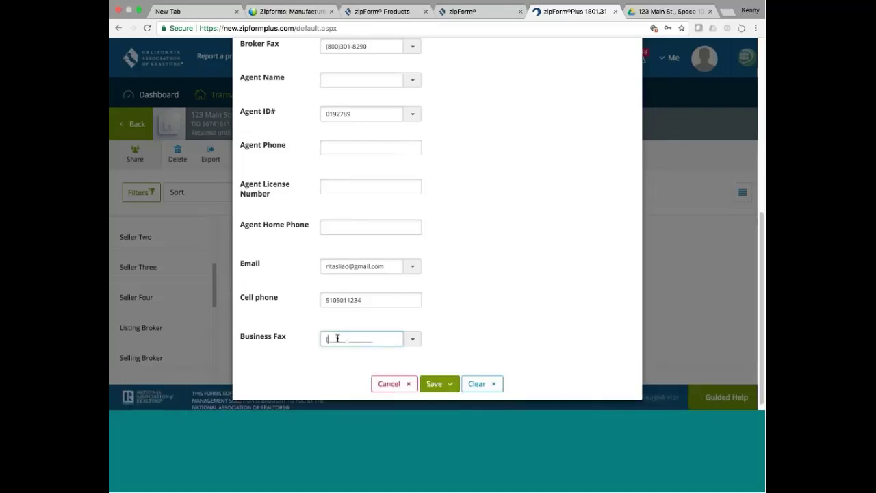
{"action": "left_click", "coordinate": [490, 311]}
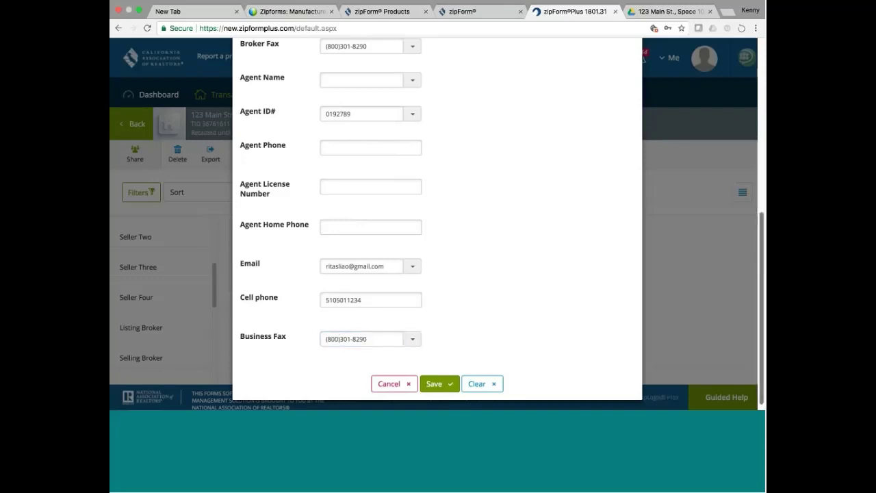
{"action": "scroll", "coordinate": [736, 236], "scroll_direction": "up", "scroll_amount": 5}
{"action": "scroll", "coordinate": [438, 225], "scroll_direction": "up", "scroll_amount": 3}
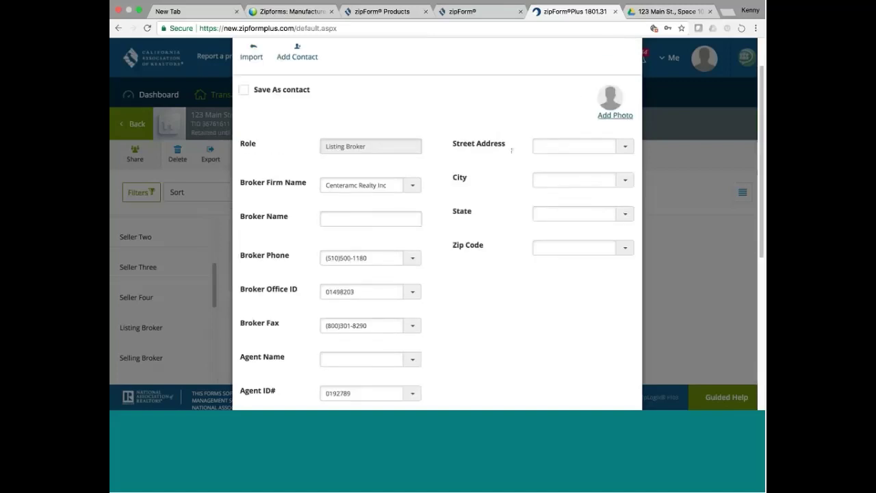
Pick the brokerage office's street address and set the city to Fremont.
{"action": "left_click", "coordinate": [546, 144]}
{"action": "left_click", "coordinate": [624, 149]}
{"action": "left_click_drag", "start_coordinate": [641, 174], "coordinate": [641, 226]}
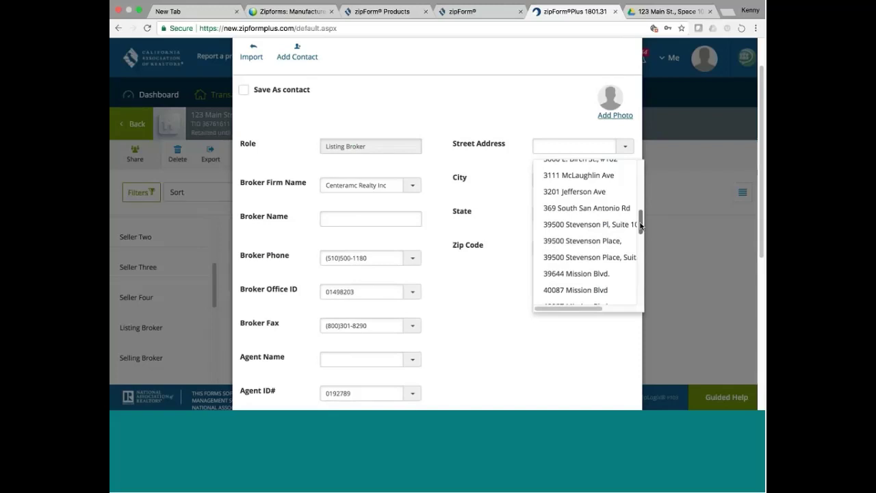
{"action": "left_click", "coordinate": [618, 258]}
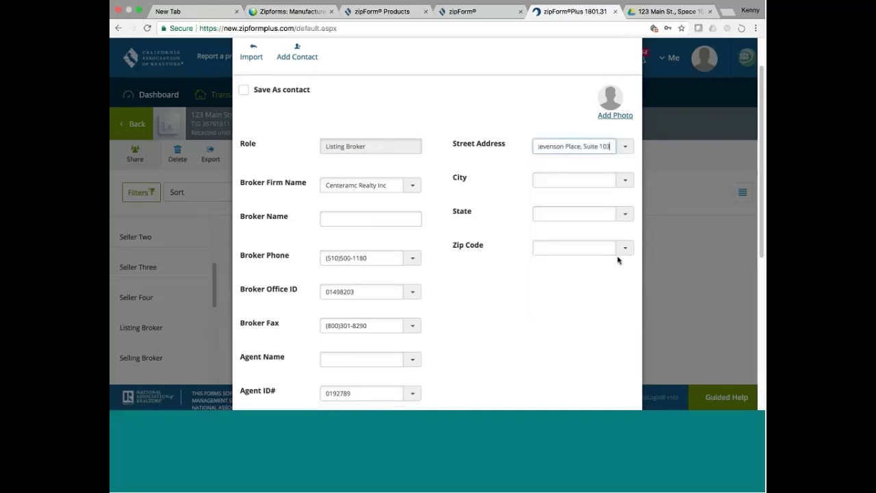
{"action": "left_click", "coordinate": [625, 180]}
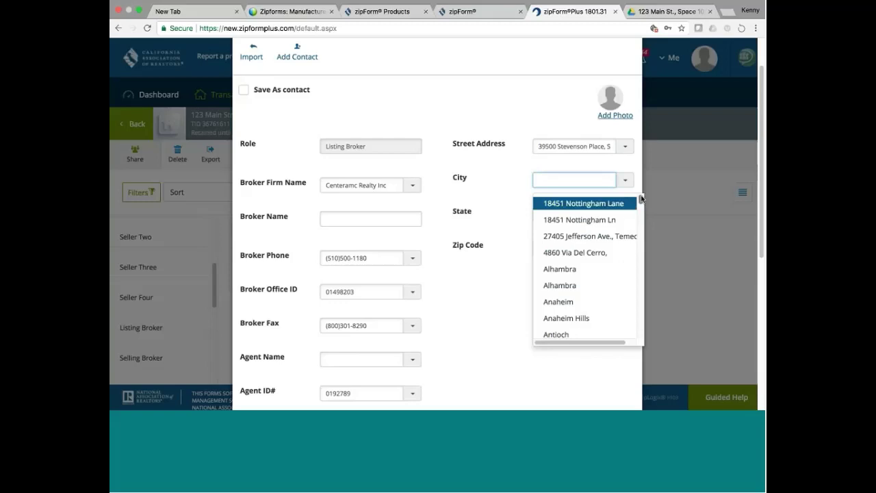
{"action": "left_click_drag", "start_coordinate": [641, 198], "coordinate": [640, 239]}
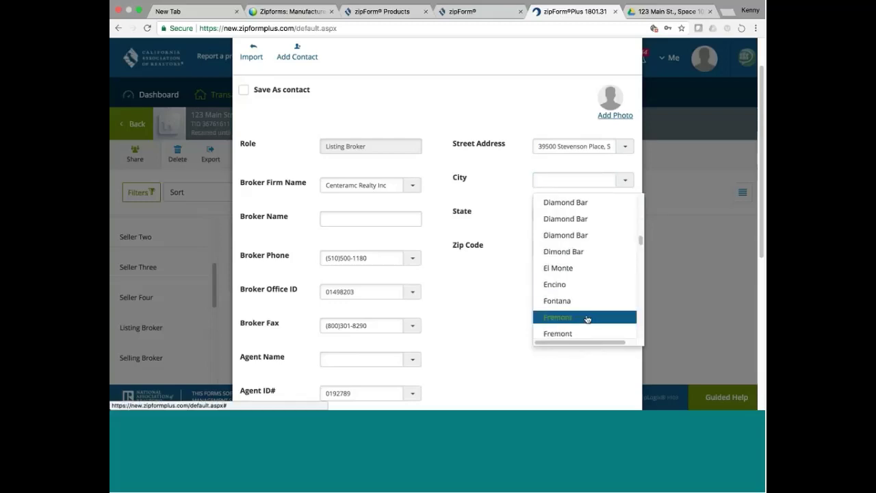
{"action": "left_click", "coordinate": [586, 317]}
Set the state to CA and the zip code to 94539.
{"action": "left_click", "coordinate": [625, 214]}
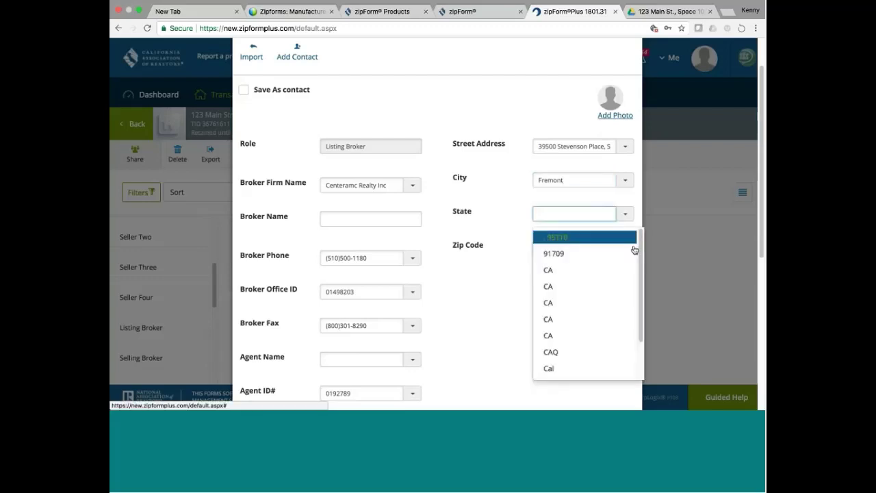
{"action": "left_click", "coordinate": [581, 272]}
{"action": "left_click", "coordinate": [624, 249]}
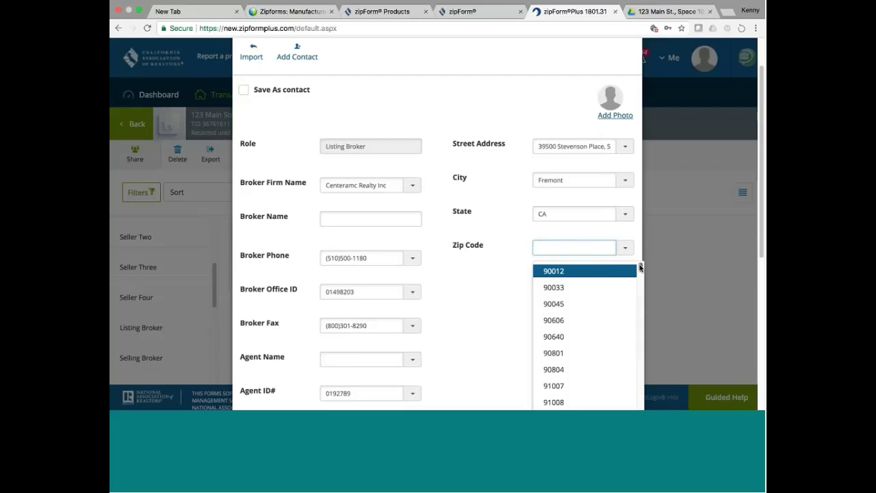
{"action": "left_click_drag", "start_coordinate": [641, 266], "coordinate": [639, 376]}
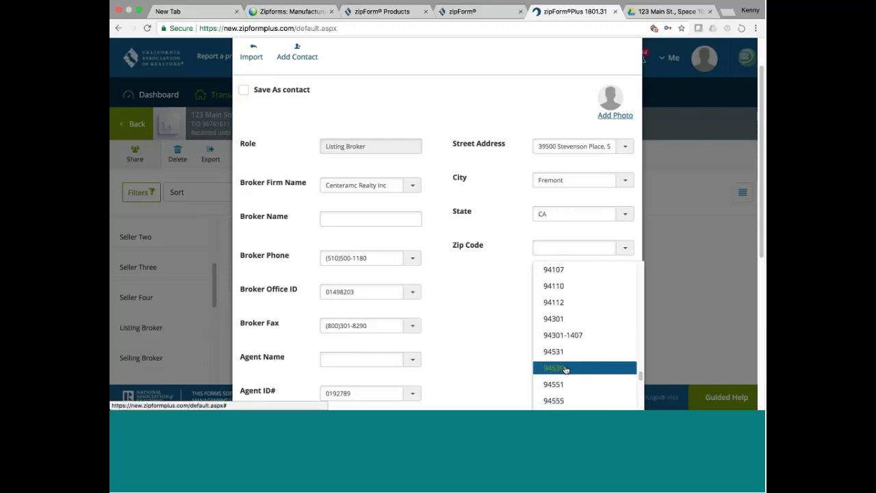
{"action": "left_click", "coordinate": [565, 370]}
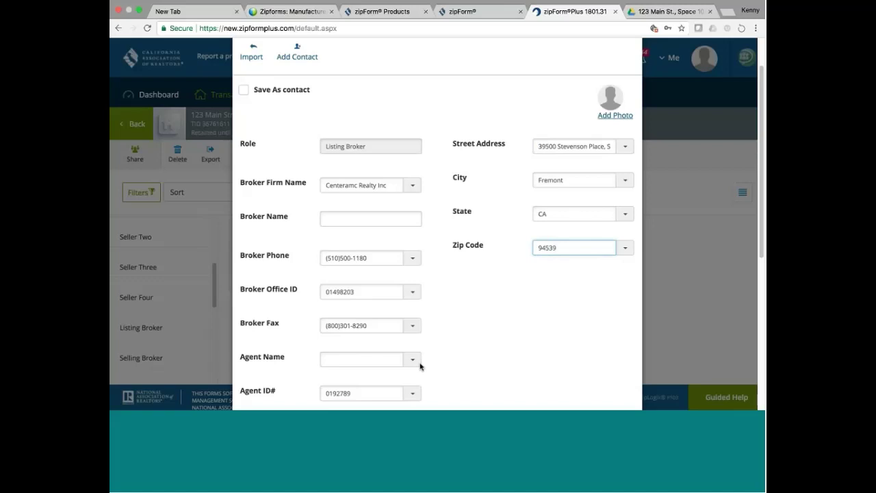
{"action": "left_click", "coordinate": [420, 367]}
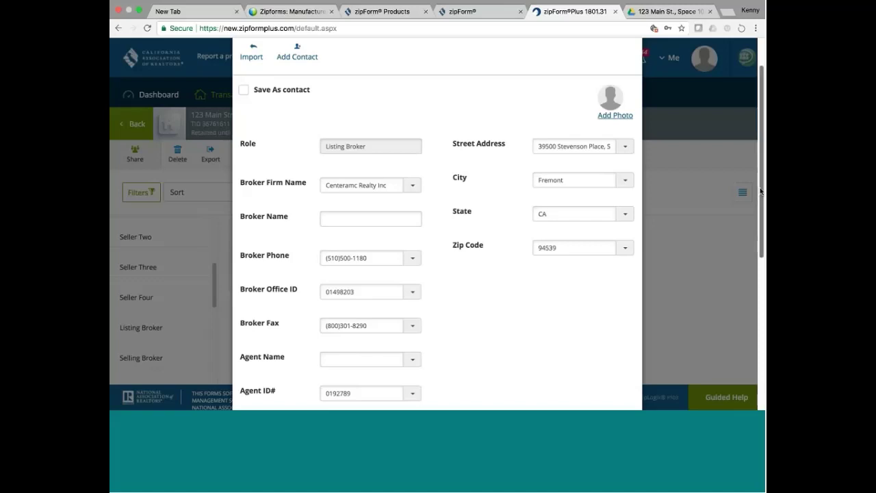
{"action": "scroll", "coordinate": [762, 197], "scroll_direction": "down", "scroll_amount": 1}
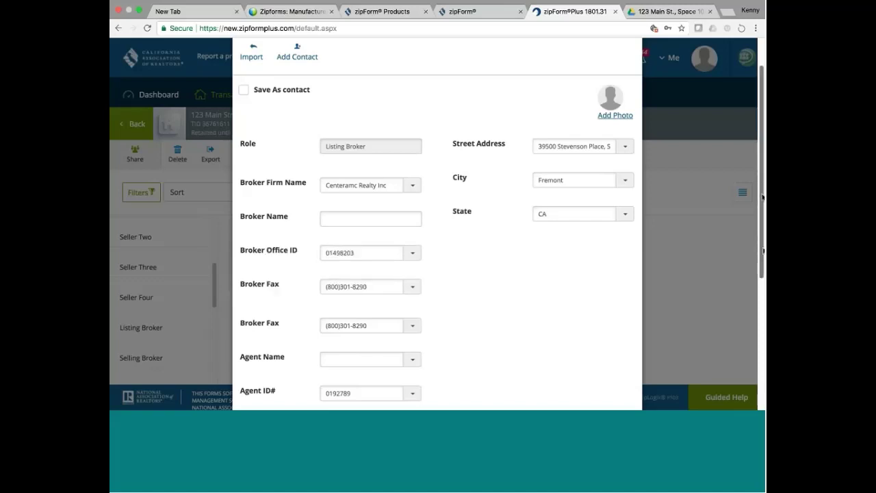
{"action": "scroll", "coordinate": [763, 197], "scroll_direction": "down", "scroll_amount": 6}
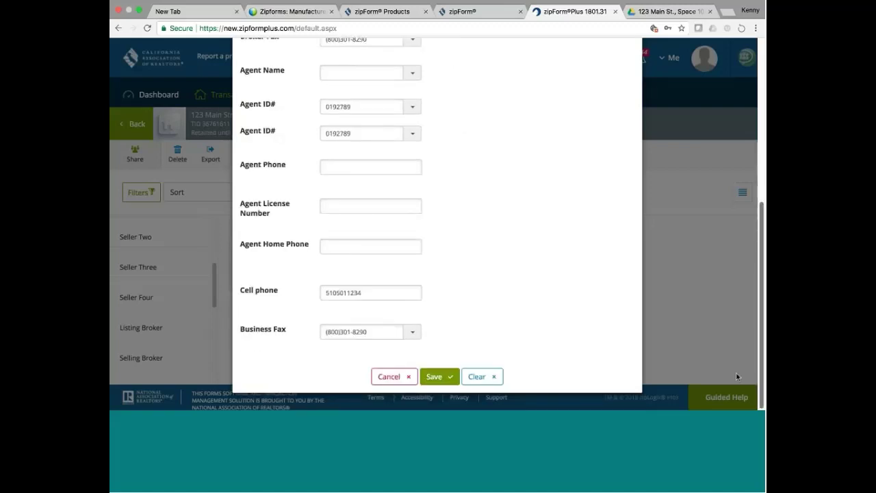
Save the Listing Broker party, then go back through Documents to the transactions list.
{"action": "left_click", "coordinate": [434, 376]}
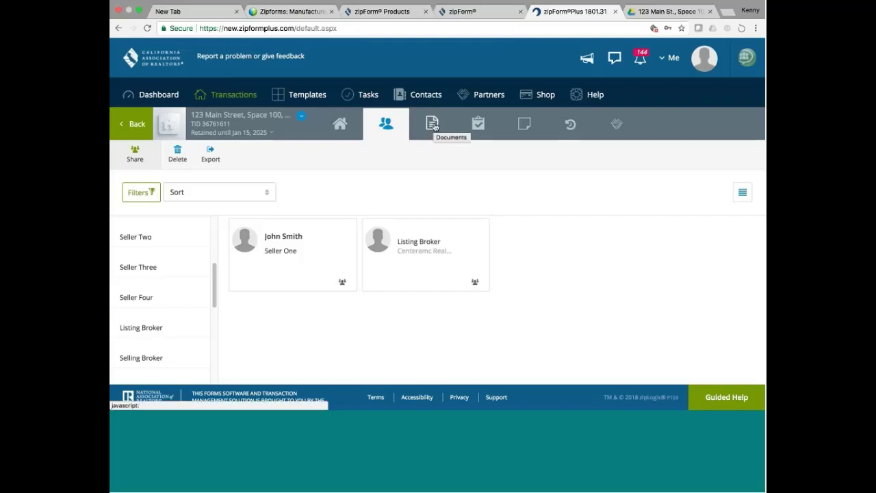
{"action": "left_click", "coordinate": [434, 125]}
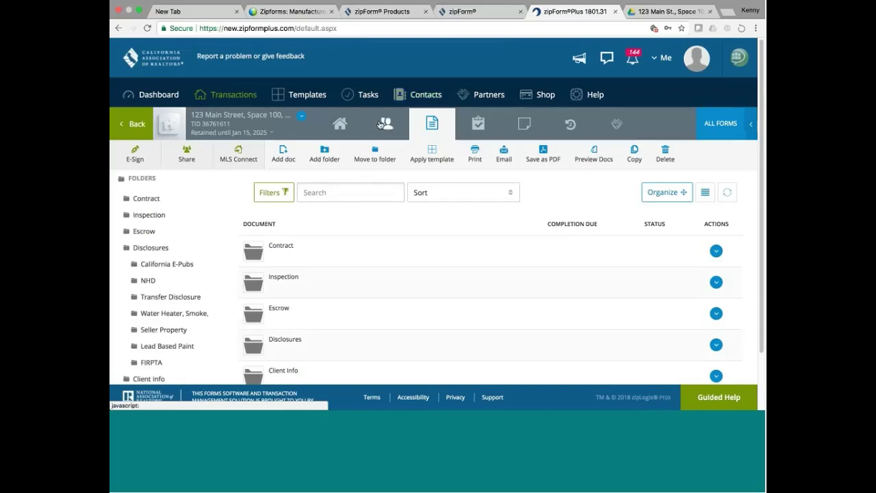
{"action": "left_click", "coordinate": [132, 125]}
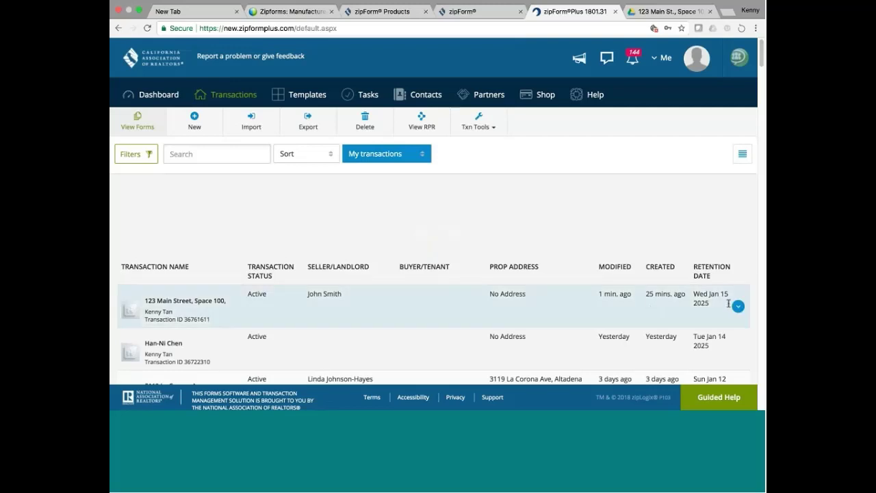
Open the 123 Main Street transaction from its Actions list.
{"action": "left_click", "coordinate": [737, 306]}
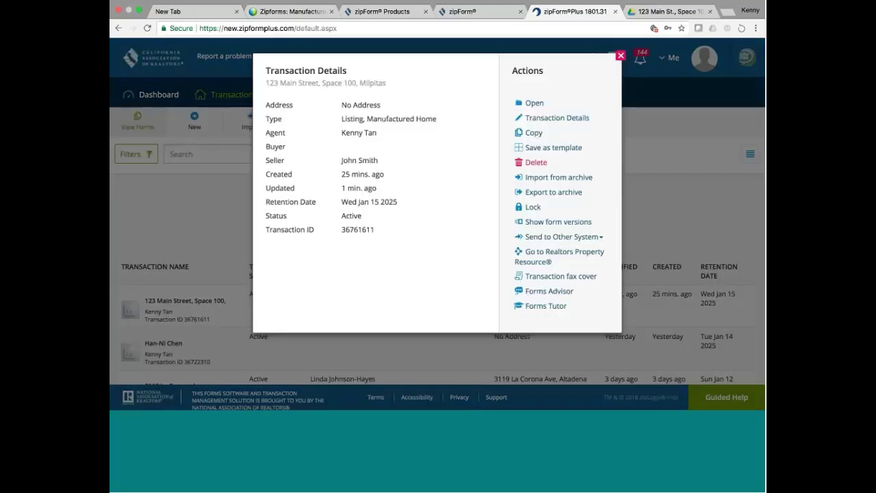
{"action": "left_click", "coordinate": [535, 103]}
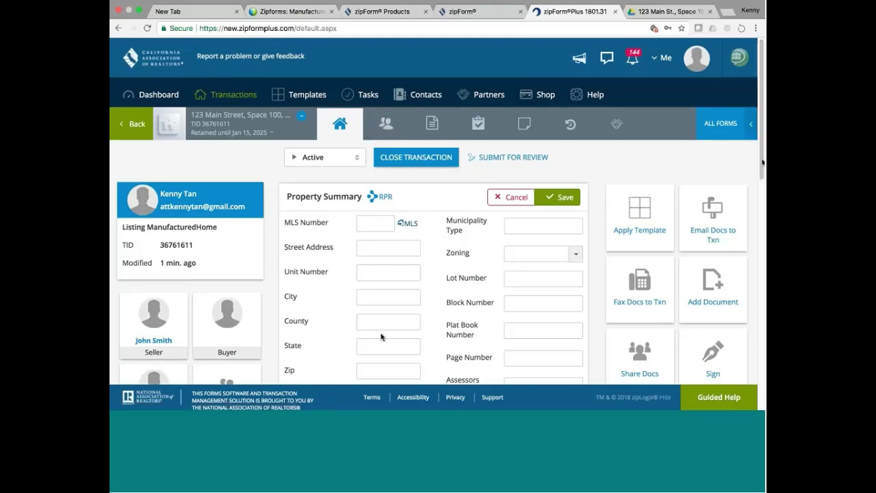
{"action": "scroll", "coordinate": [381, 336], "scroll_direction": "down", "scroll_amount": 3}
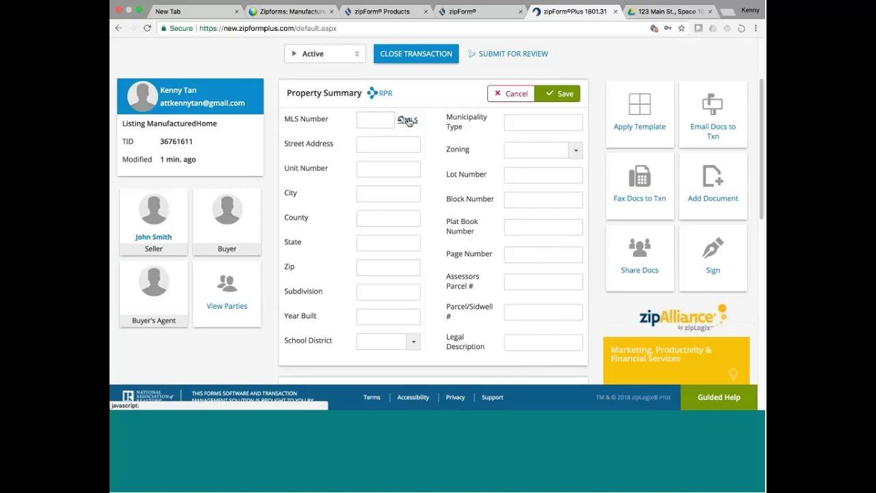
{"action": "left_click", "coordinate": [370, 122]}
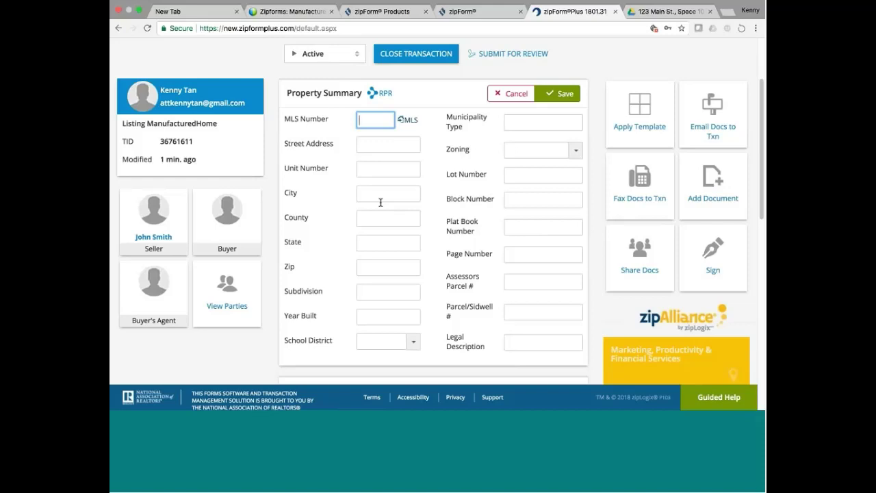
{"action": "left_click", "coordinate": [369, 144]}
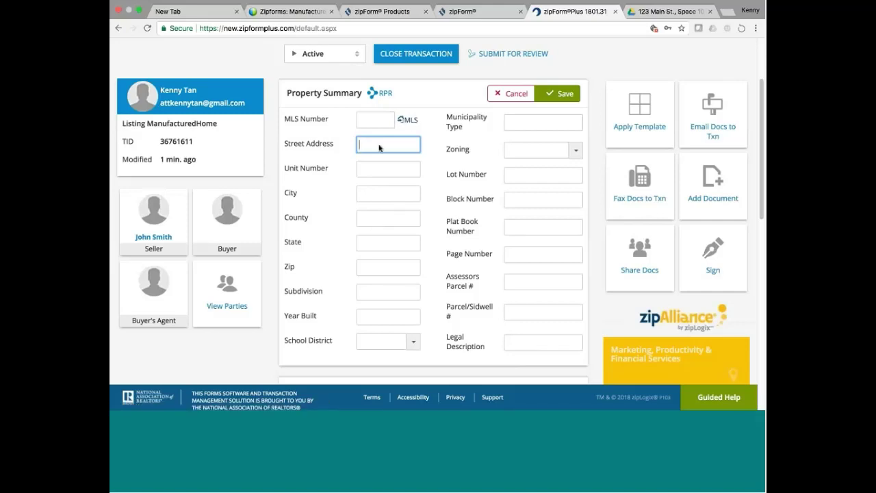
Enter street address '123 Main St.', unit '100' and city 'Milpitas' in the Property Summary.
{"action": "type", "text": "123 Main St"}
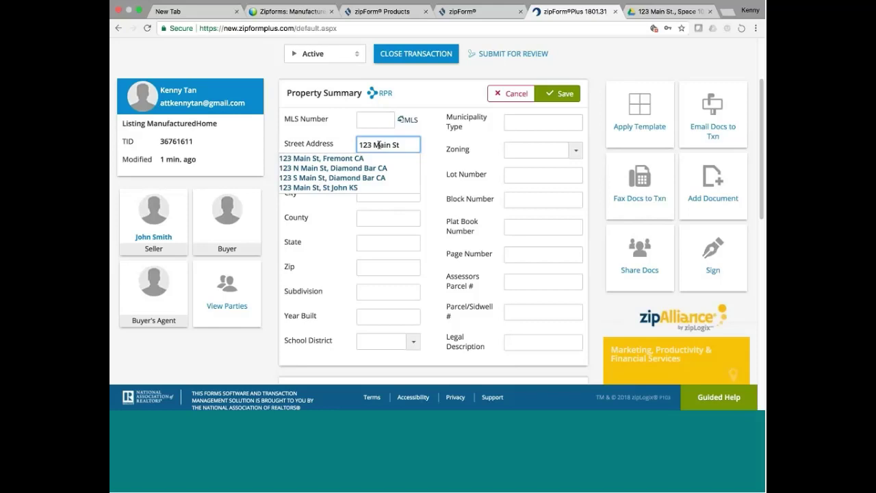
{"action": "type", "text": "."}
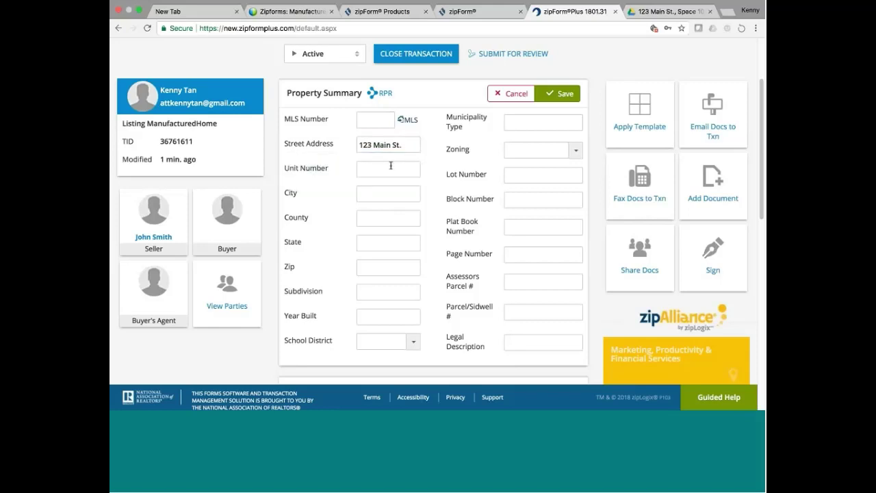
{"action": "left_click", "coordinate": [387, 170]}
{"action": "type", "text": "1"}
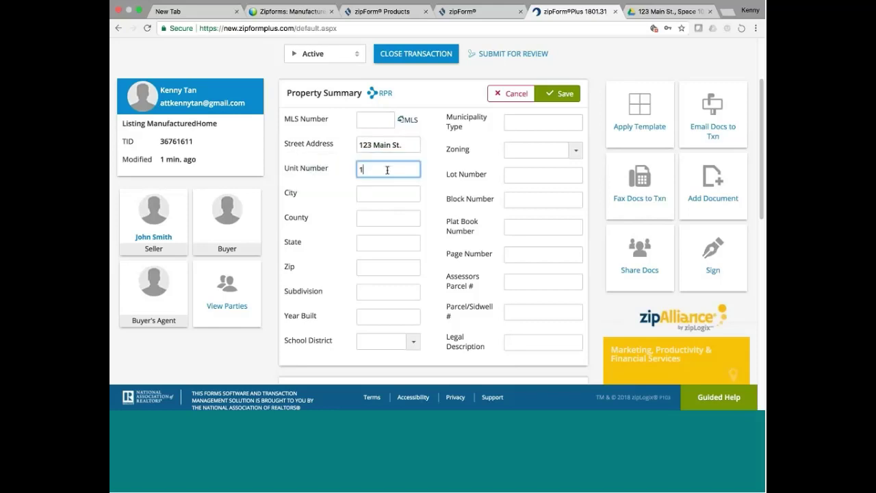
{"action": "type", "text": "00"}
{"action": "left_click", "coordinate": [377, 192]}
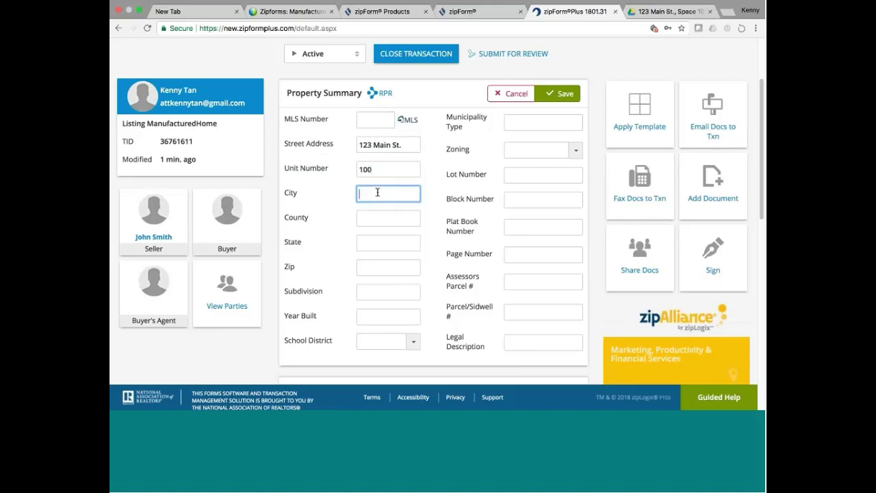
{"action": "type", "text": "Milpitas"}
{"action": "left_click", "coordinate": [368, 220]}
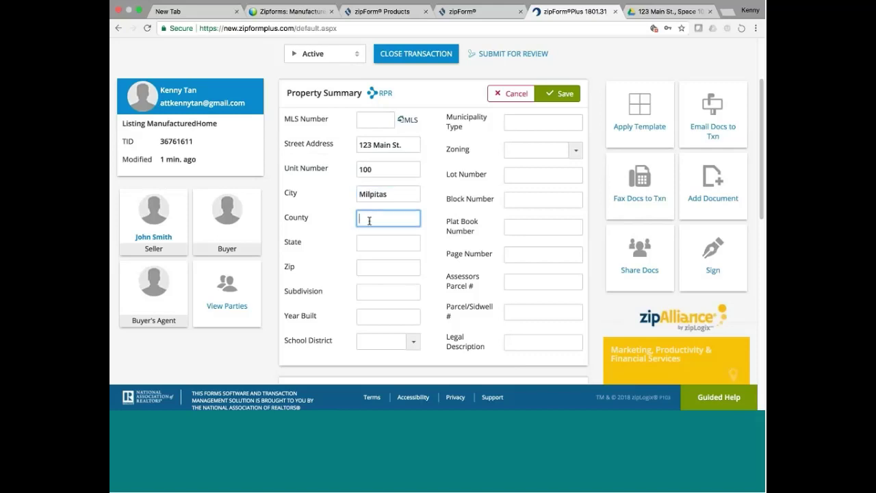
Add county 'Santa Clara', state 'CA' and zip '95035', then save the Property Summary.
{"action": "type", "text": "Santa Clara"}
{"action": "left_click", "coordinate": [371, 245]}
{"action": "type", "text": "CA"}
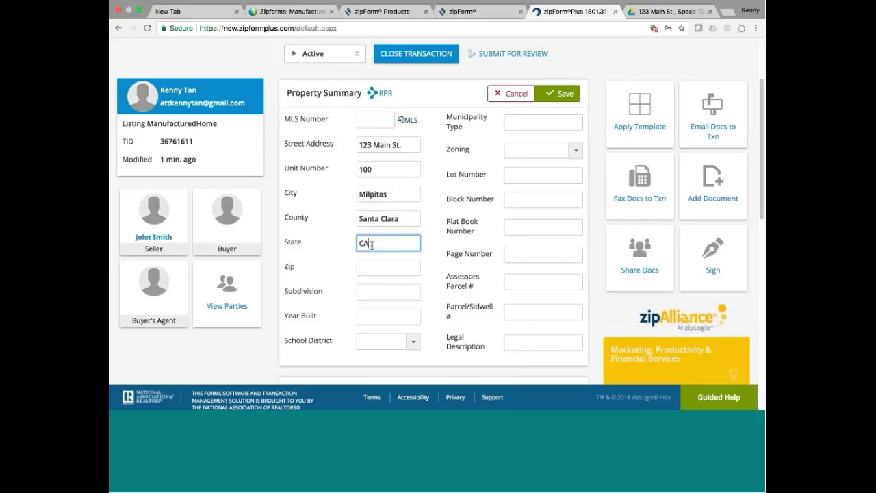
{"action": "left_click", "coordinate": [371, 267]}
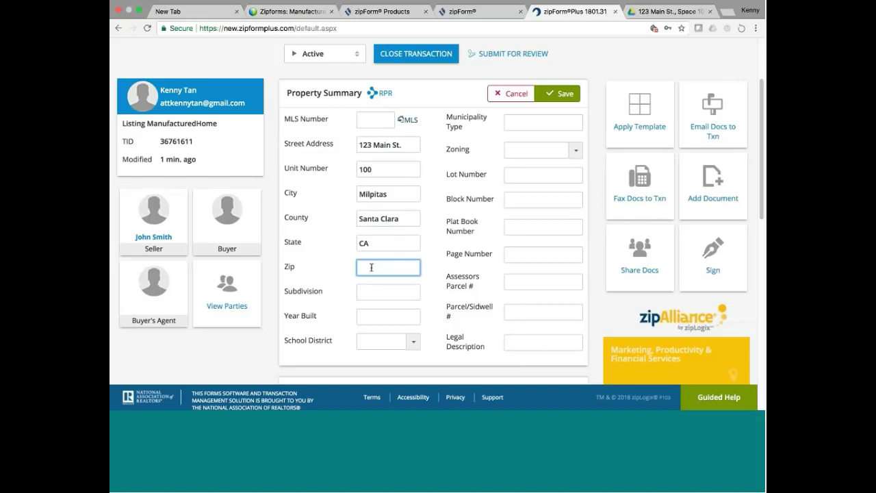
{"action": "type", "text": "95035"}
{"action": "left_click", "coordinate": [399, 291]}
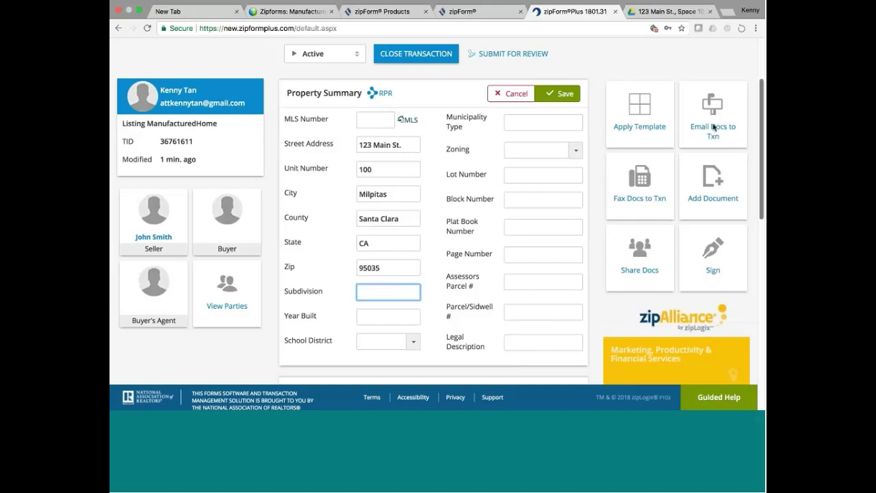
{"action": "left_click", "coordinate": [563, 95]}
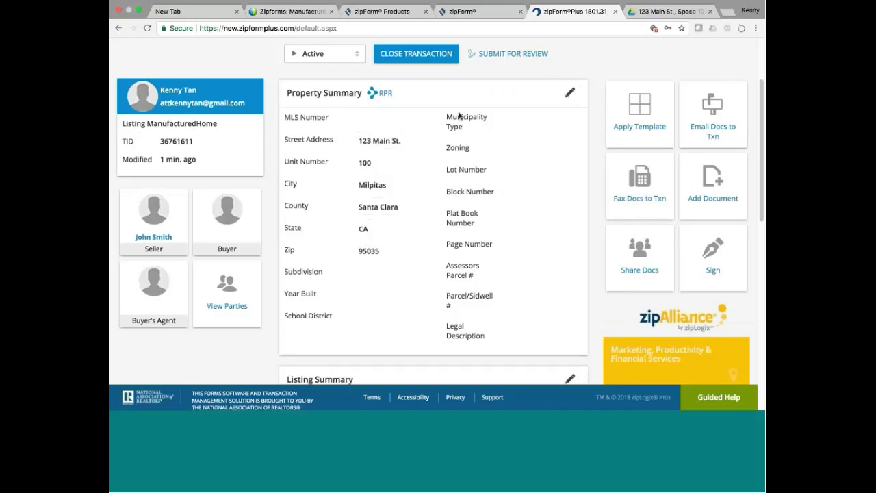
{"action": "scroll", "coordinate": [452, 120], "scroll_direction": "up", "scroll_amount": 3}
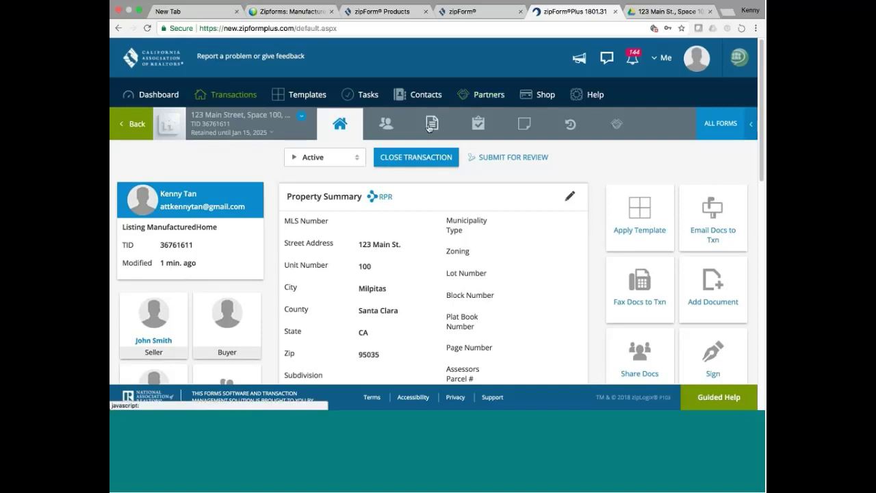
Review the MHPA form in the Contract folder, then return and bring up the forms library.
{"action": "left_click", "coordinate": [430, 126]}
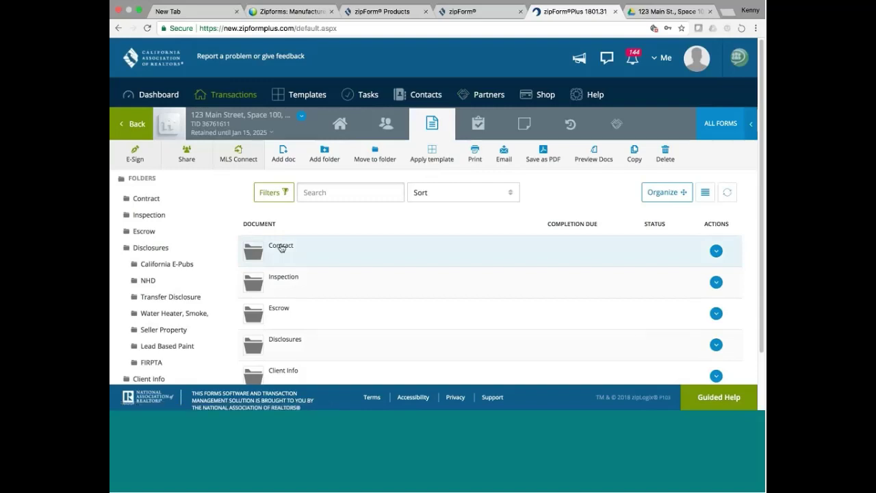
{"action": "double_click", "coordinate": [281, 248]}
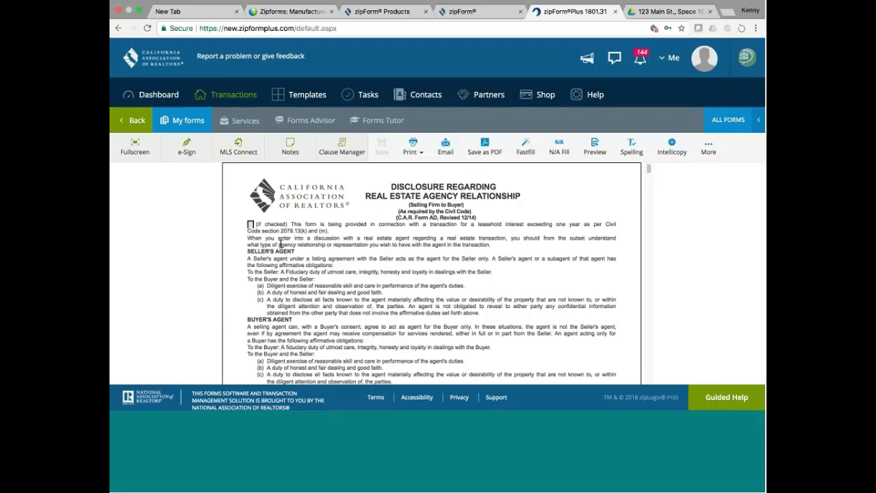
{"action": "mouse_move", "coordinate": [649, 169]}
{"action": "left_mouse_down"}
{"action": "mouse_move", "coordinate": [649, 176]}
{"action": "mouse_move", "coordinate": [649, 168]}
{"action": "left_mouse_up"}
{"action": "left_click_drag", "start_coordinate": [648, 169], "coordinate": [648, 178]}
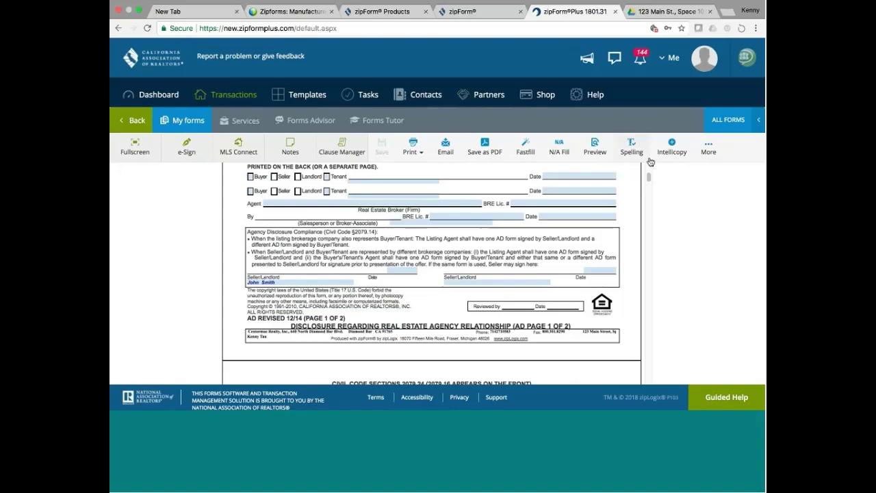
{"action": "scroll", "coordinate": [649, 177], "scroll_direction": "down", "scroll_amount": 10}
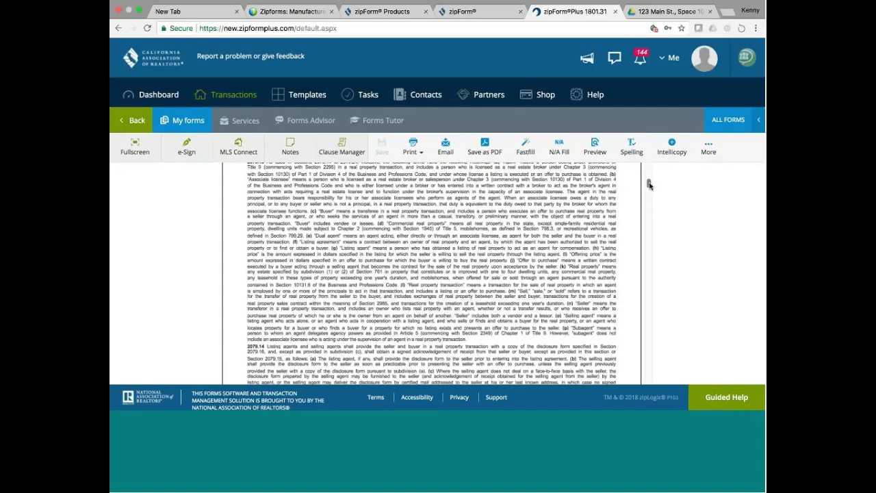
{"action": "mouse_move", "coordinate": [649, 194]}
{"action": "left_mouse_down"}
{"action": "mouse_move", "coordinate": [649, 205]}
{"action": "mouse_move", "coordinate": [653, 147]}
{"action": "left_mouse_up"}
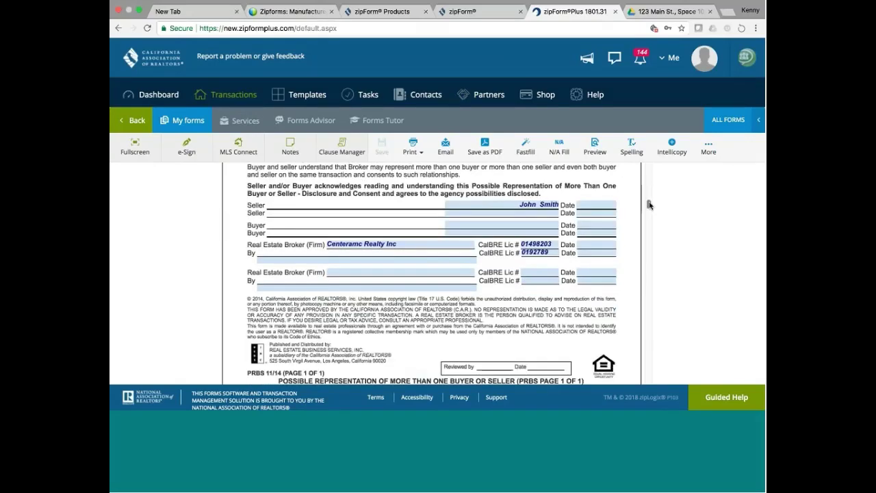
{"action": "scroll", "coordinate": [649, 171], "scroll_direction": "down", "scroll_amount": 5}
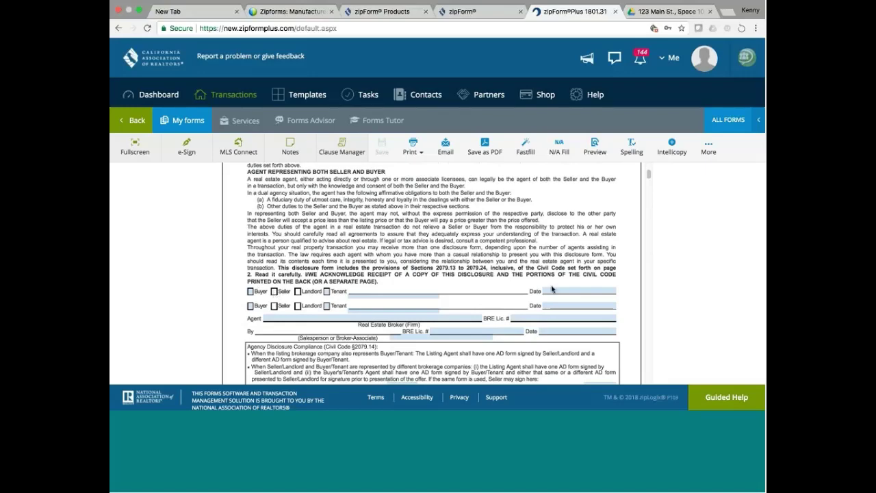
{"action": "left_click_drag", "start_coordinate": [648, 175], "coordinate": [647, 165]}
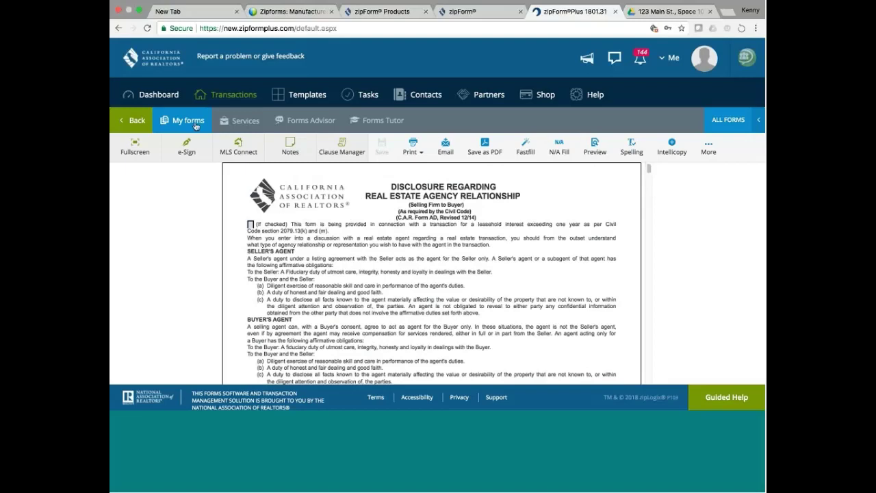
{"action": "left_click", "coordinate": [137, 121]}
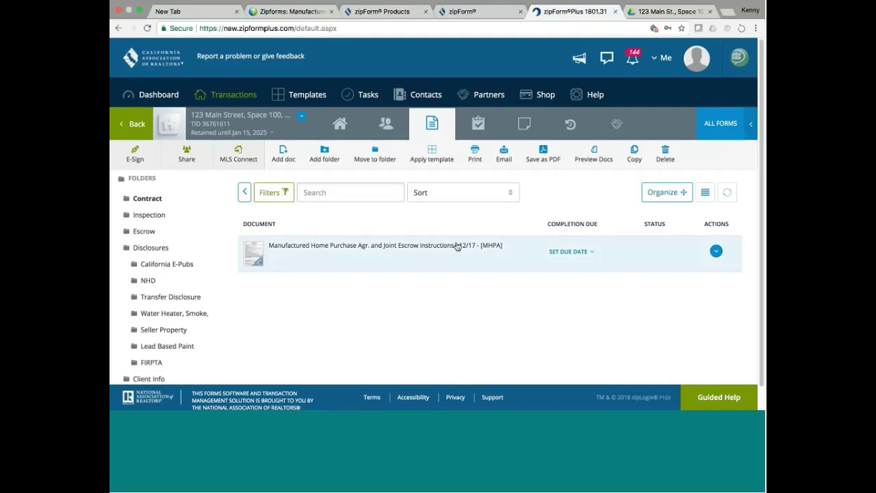
{"action": "left_click", "coordinate": [750, 123]}
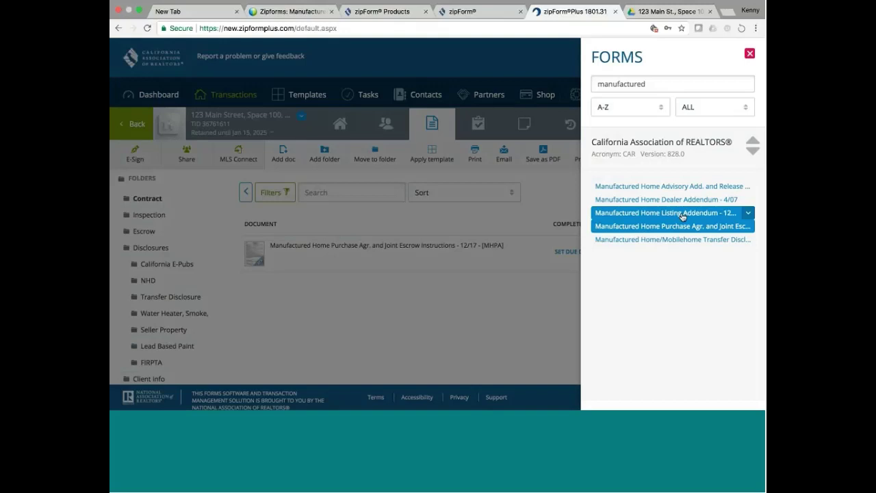
Add the Manufactured Home Listing Addendum - 12/15 and change the search to 'Residential Listing'.
{"action": "left_click", "coordinate": [682, 216]}
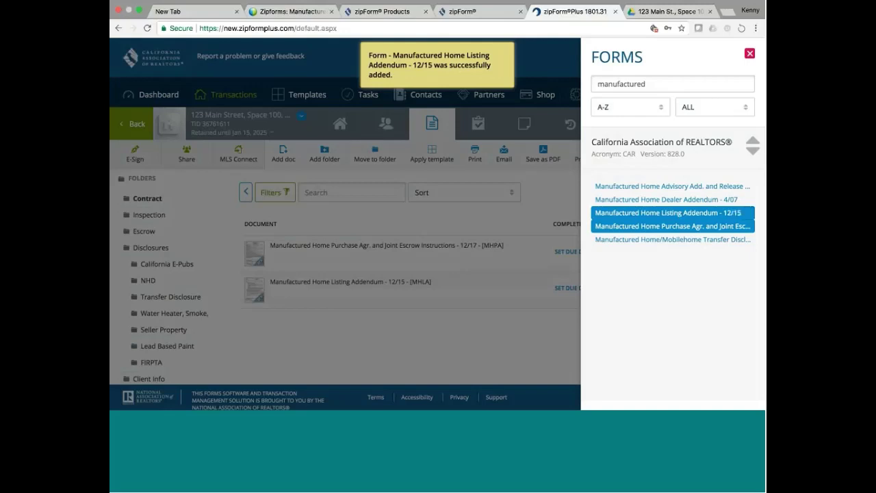
{"action": "left_click_drag", "start_coordinate": [645, 83], "coordinate": [593, 80]}
{"action": "key", "text": "BackSpace"}
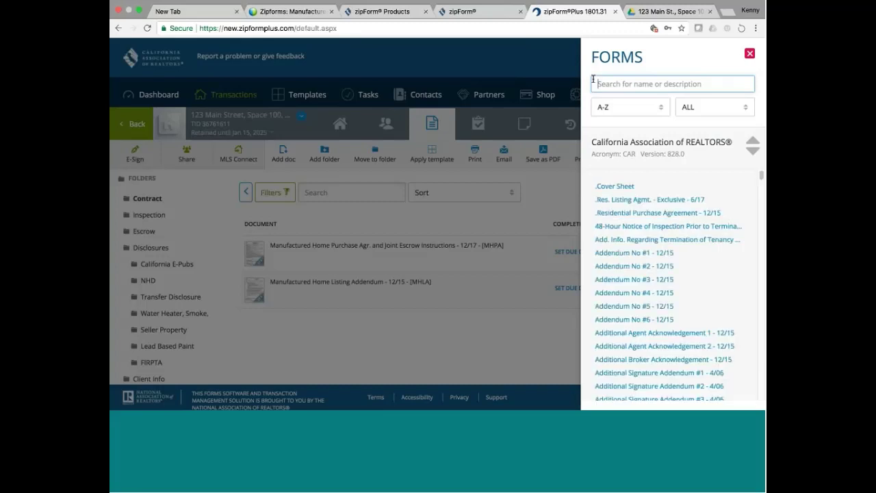
{"action": "type", "text": "Residential "}
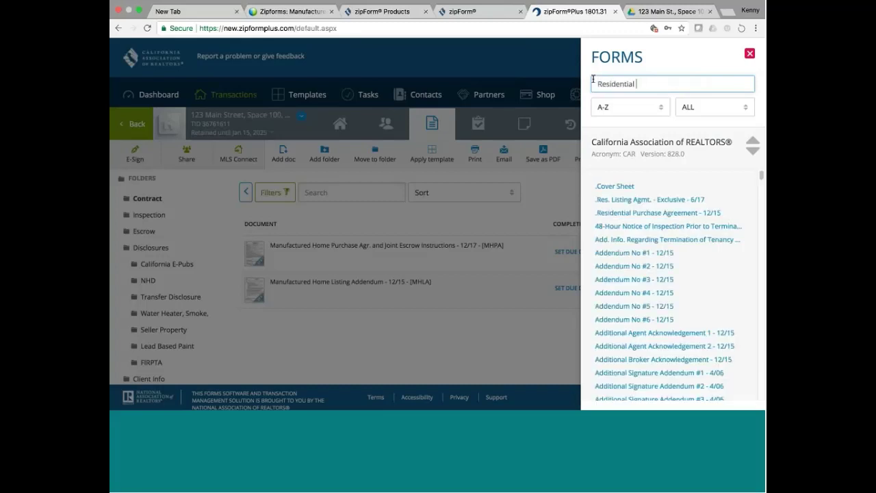
{"action": "type", "text": "Listing Agr"}
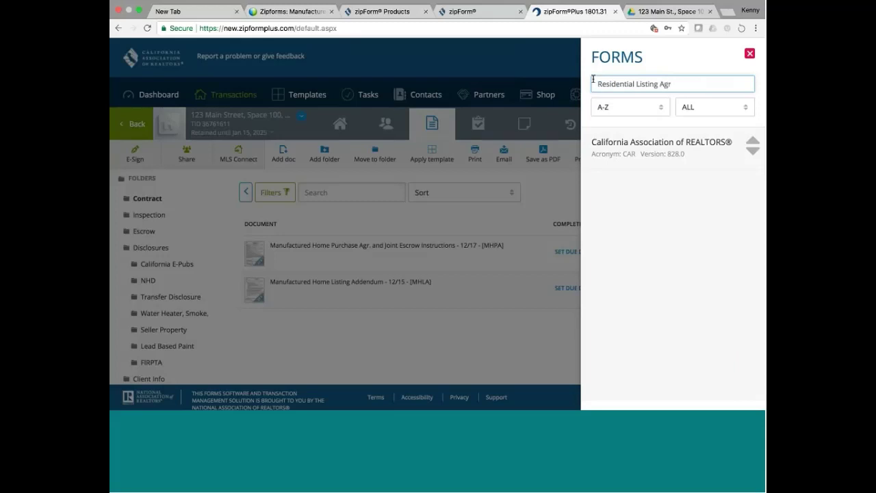
{"action": "type", "text": "eem"}
{"action": "key", "text": "BackSpace"}
{"action": "key", "text": "BackSpace"}
{"action": "key", "text": "BackSpace"}
{"action": "key", "text": "BackSpace"}
{"action": "key", "text": "BackSpace"}
{"action": "key", "text": "BackSpace"}
{"action": "key", "text": "BackSpace"}
{"action": "key", "text": "BackSpace"}
{"action": "key", "text": "BackSpace"}
{"action": "key", "text": "BackSpace"}
{"action": "key", "text": "BackSpace"}
{"action": "key", "text": "BackSpace"}
{"action": "key", "text": "BackSpace"}
{"action": "key", "text": "BackSpace"}
{"action": "key", "text": "BackSpace"}
{"action": "key", "text": "BackSpace"}
{"action": "key", "text": "BackSpace"}
{"action": "key", "text": "BackSpace"}
{"action": "key", "text": "BackSpace"}
{"action": "key", "text": "BackSpace"}
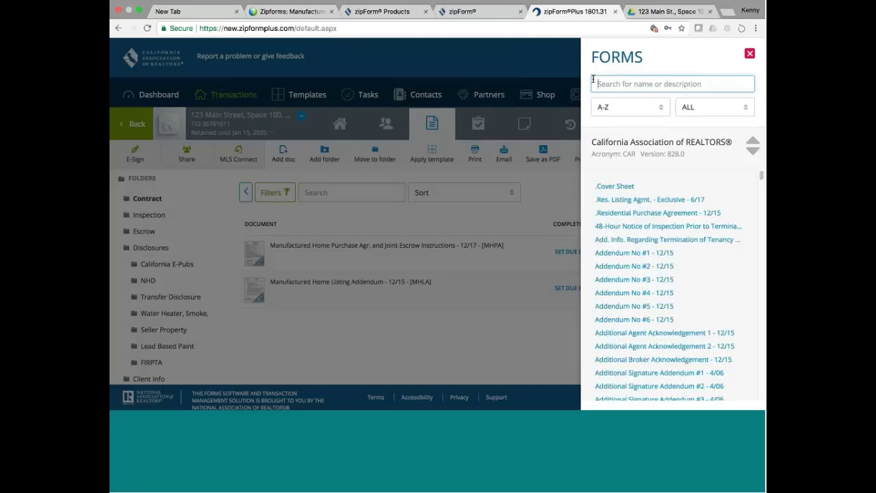
Search 'Listing', add .Res. Listing Agmt. - Exclusive - 6/17, and close the Forms panel.
{"action": "type", "text": "Listing"}
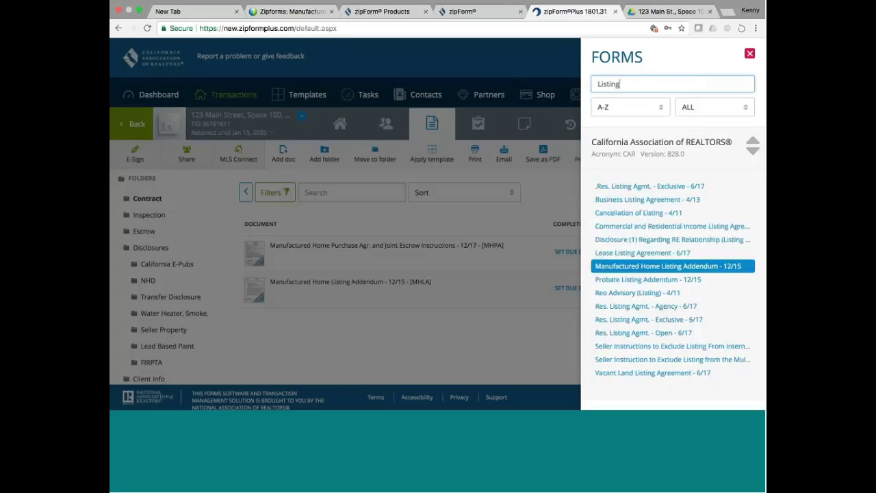
{"action": "mouse_move", "coordinate": [606, 192]}
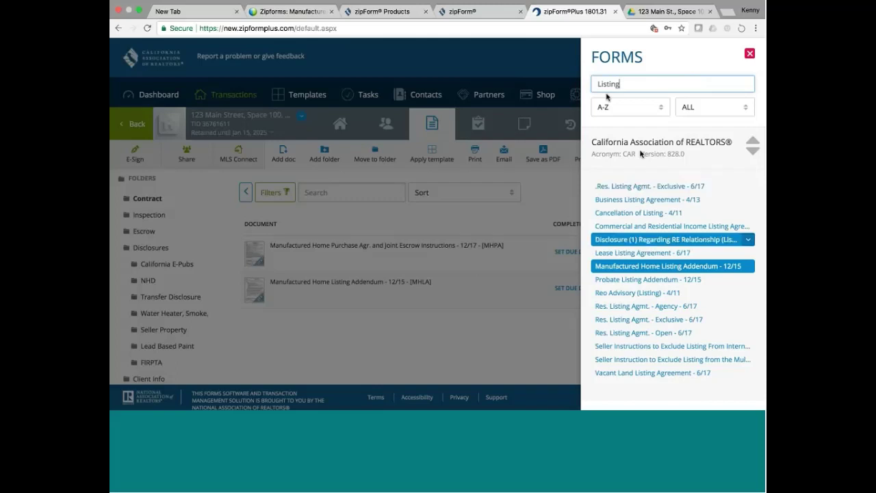
{"action": "left_click", "coordinate": [632, 186]}
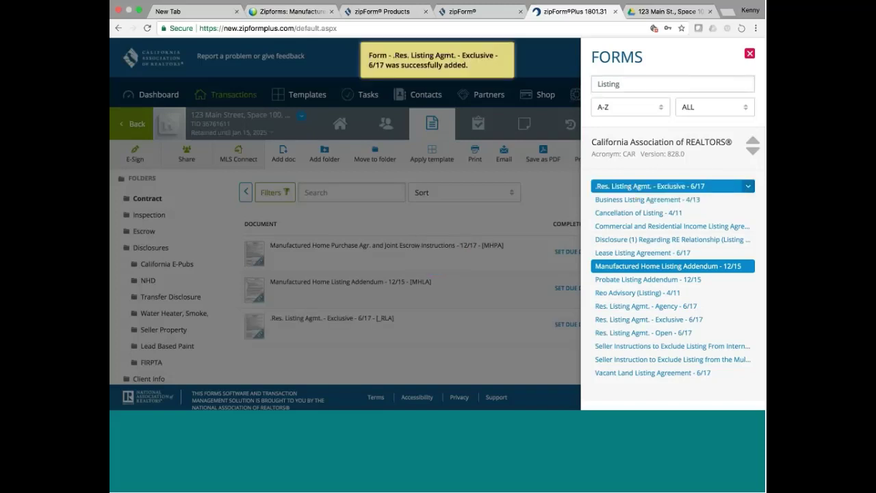
{"action": "left_click", "coordinate": [485, 359]}
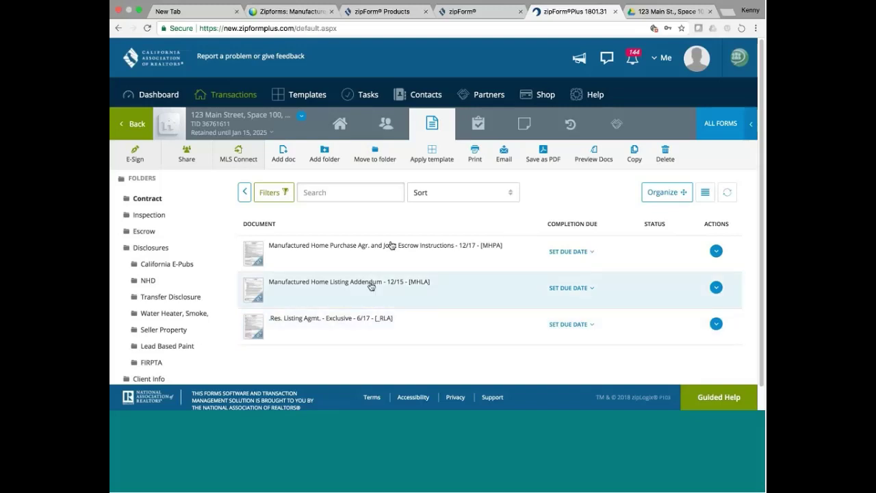
Open the transaction's forms and pick the listing agent as salesperson in the agency disclosure's By field.
{"action": "left_click", "coordinate": [341, 322]}
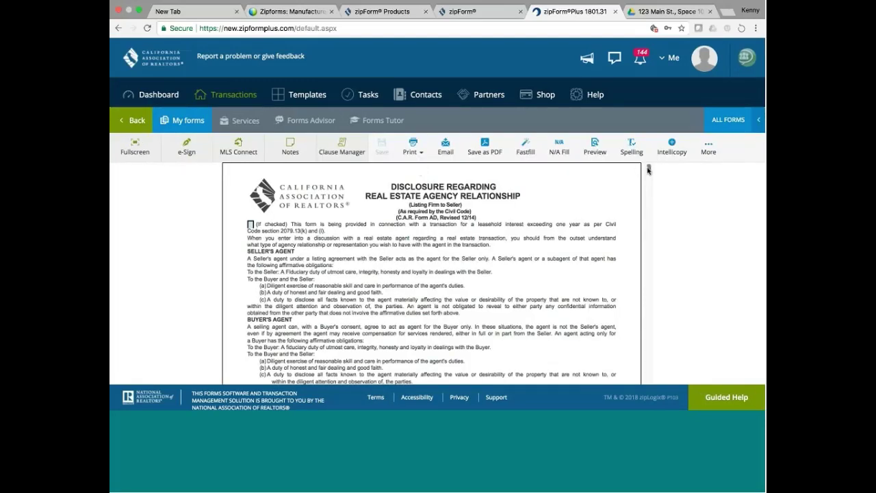
{"action": "scroll", "coordinate": [649, 172], "scroll_direction": "down", "scroll_amount": 2}
{"action": "scroll", "coordinate": [649, 172], "scroll_direction": "down", "scroll_amount": 6}
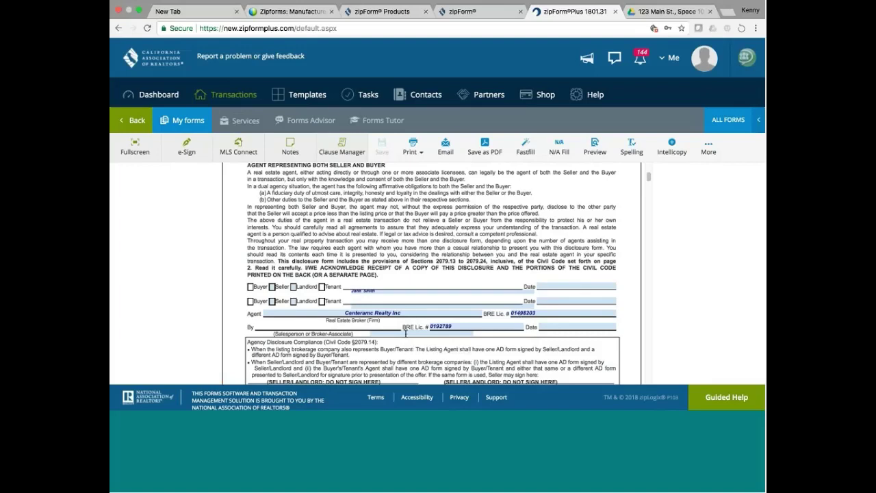
{"action": "left_click", "coordinate": [400, 332]}
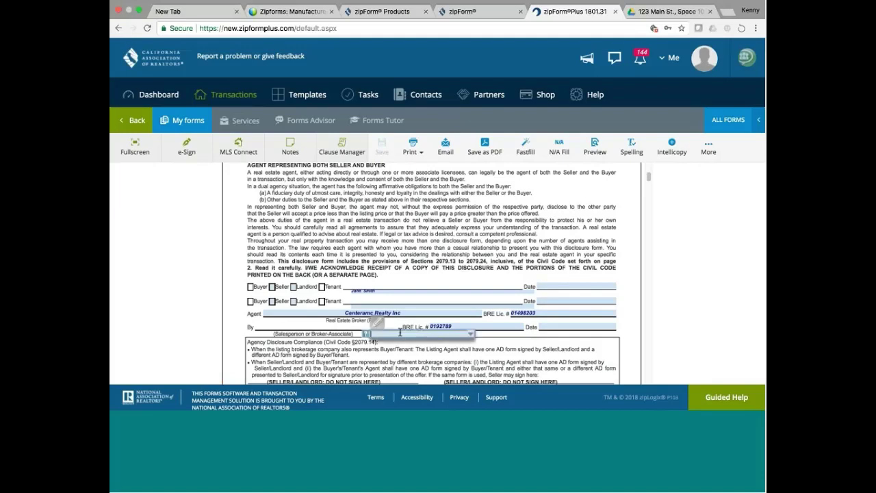
{"action": "type", "text": "A"}
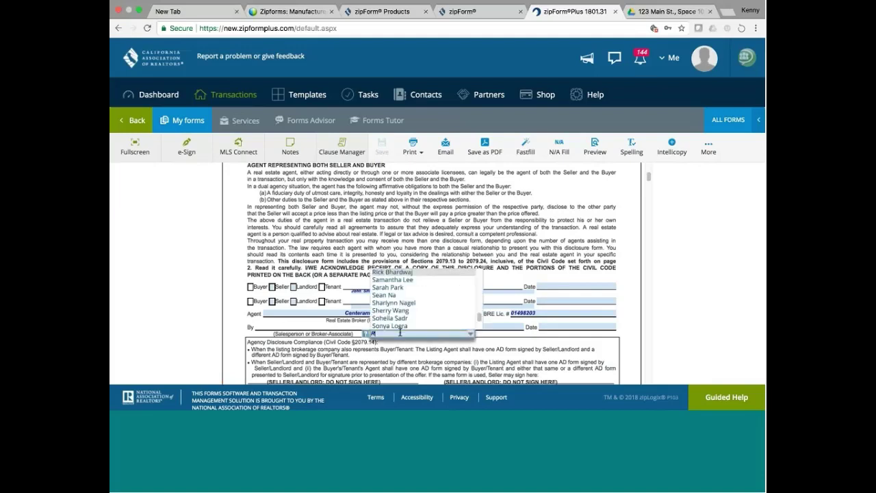
{"action": "key", "text": "Down"}
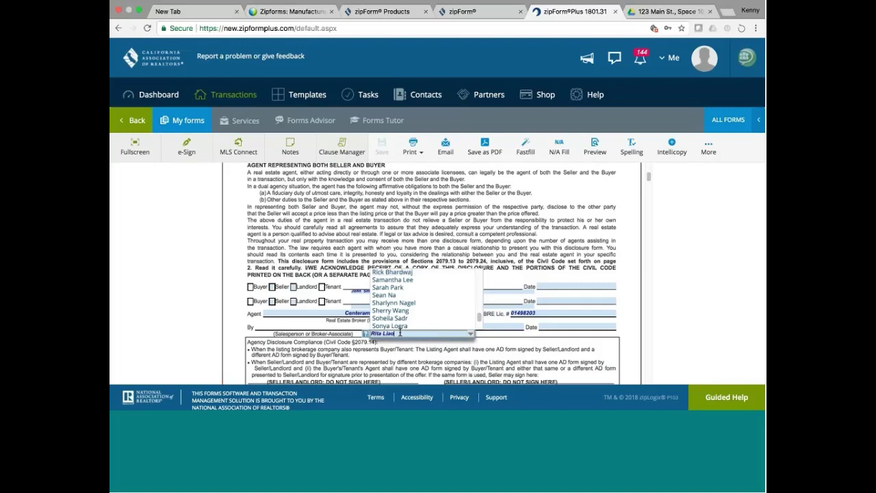
{"action": "key", "text": "Return"}
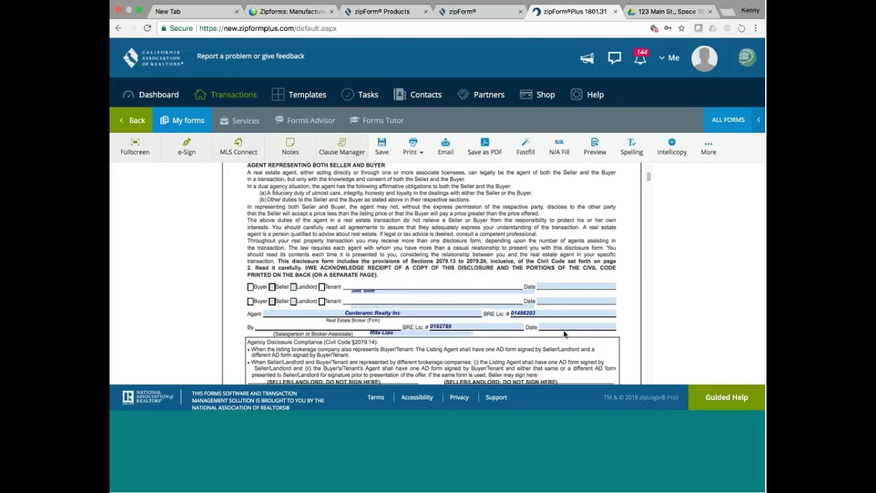
{"action": "scroll", "coordinate": [649, 180], "scroll_direction": "down", "scroll_amount": 3}
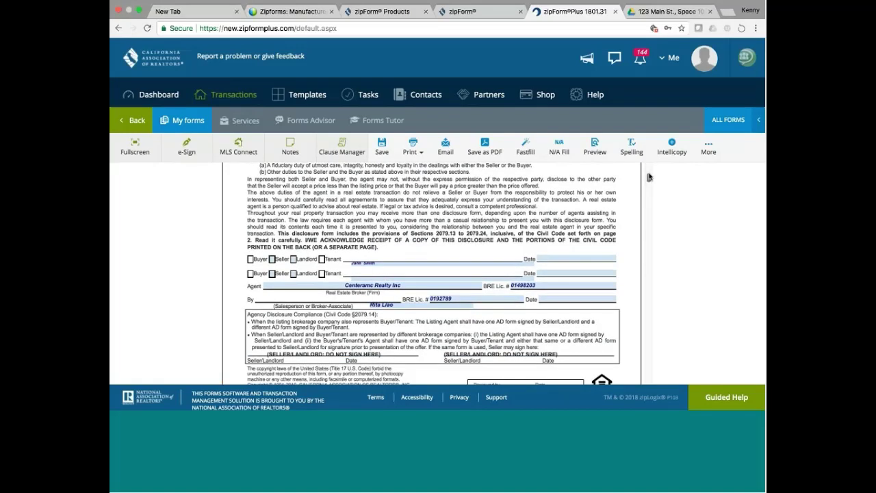
Scroll past the agency disclosure to the Possible Representation of More Than One Buyer or Seller form.
{"action": "left_click_drag", "start_coordinate": [649, 180], "coordinate": [651, 205]}
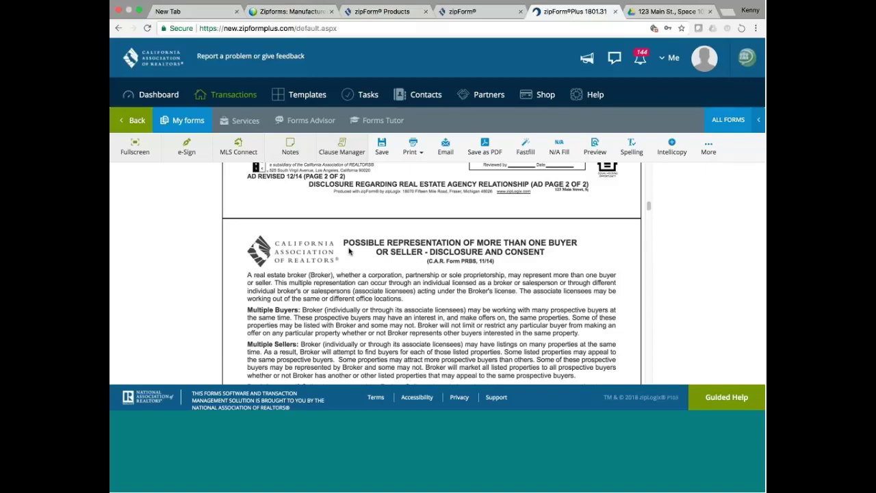
Scroll through the PRBS and Wire Fraud disclosures down to the Residential Listing Agreement's first page.
{"action": "scroll", "coordinate": [349, 251], "scroll_direction": "down", "scroll_amount": 1}
{"action": "scroll", "coordinate": [349, 251], "scroll_direction": "down", "scroll_amount": 8}
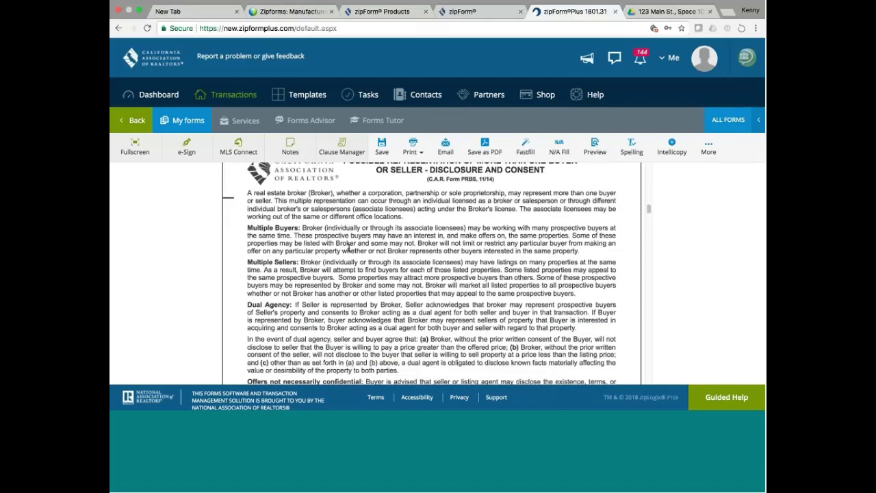
{"action": "scroll", "coordinate": [349, 249], "scroll_direction": "down", "scroll_amount": 9}
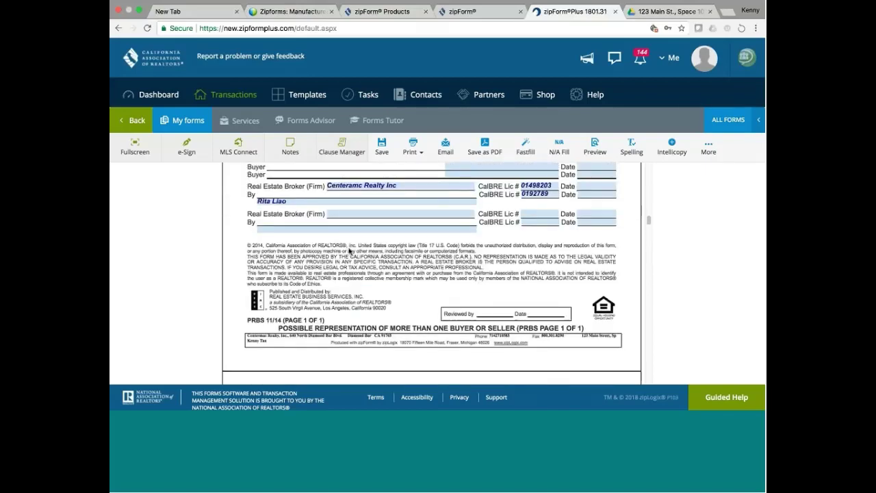
{"action": "scroll", "coordinate": [349, 249], "scroll_direction": "up", "scroll_amount": 3}
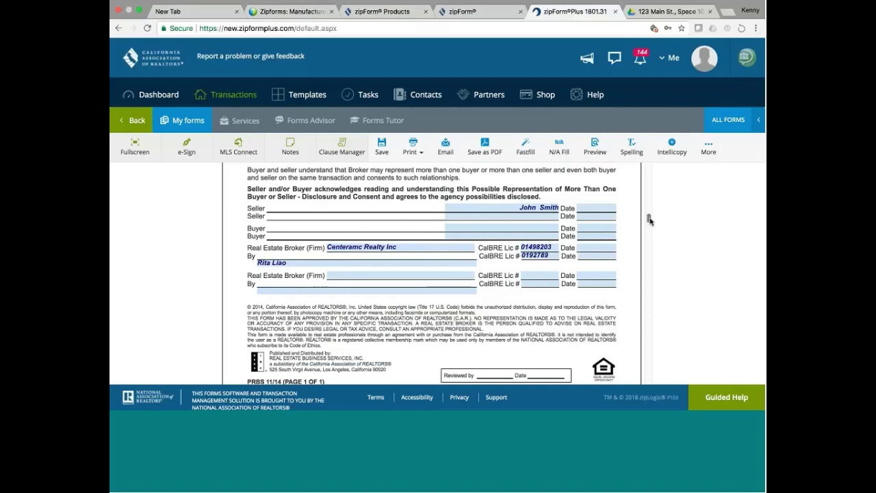
{"action": "left_click_drag", "start_coordinate": [650, 219], "coordinate": [650, 230]}
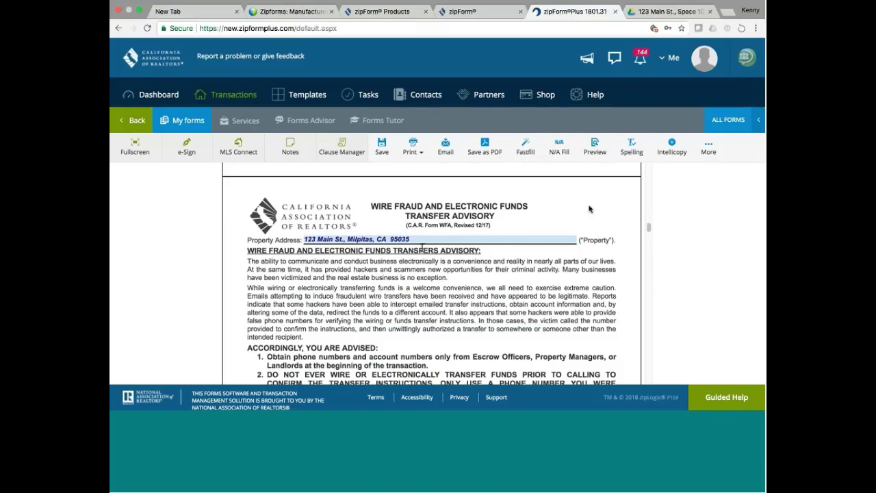
{"action": "left_click_drag", "start_coordinate": [647, 227], "coordinate": [648, 231]}
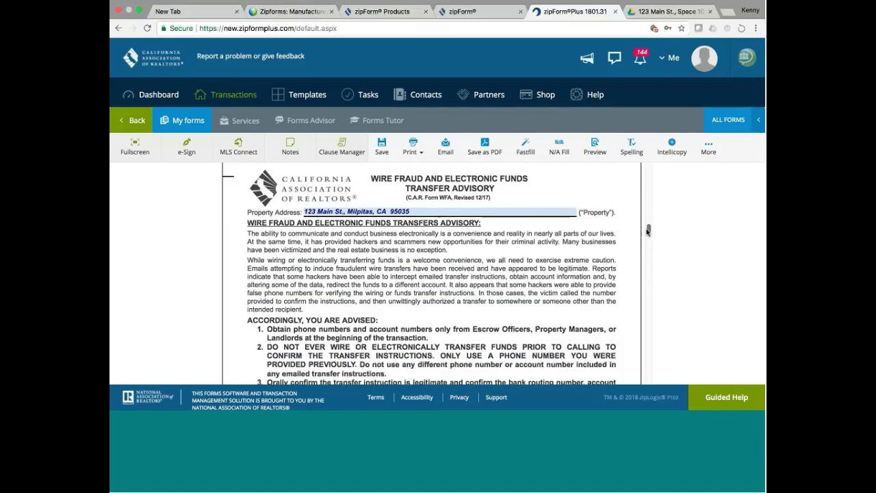
{"action": "scroll", "coordinate": [647, 231], "scroll_direction": "down", "scroll_amount": 10}
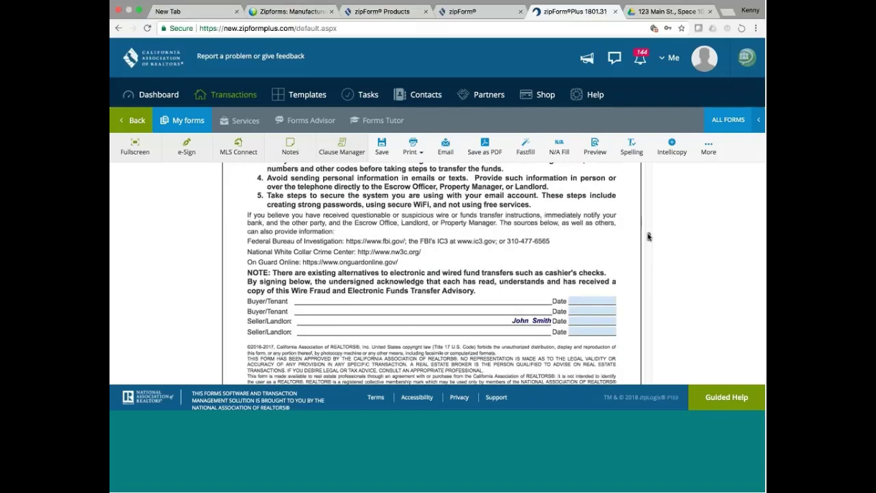
{"action": "scroll", "coordinate": [648, 237], "scroll_direction": "down", "scroll_amount": 2}
{"action": "scroll", "coordinate": [648, 239], "scroll_direction": "down", "scroll_amount": 2}
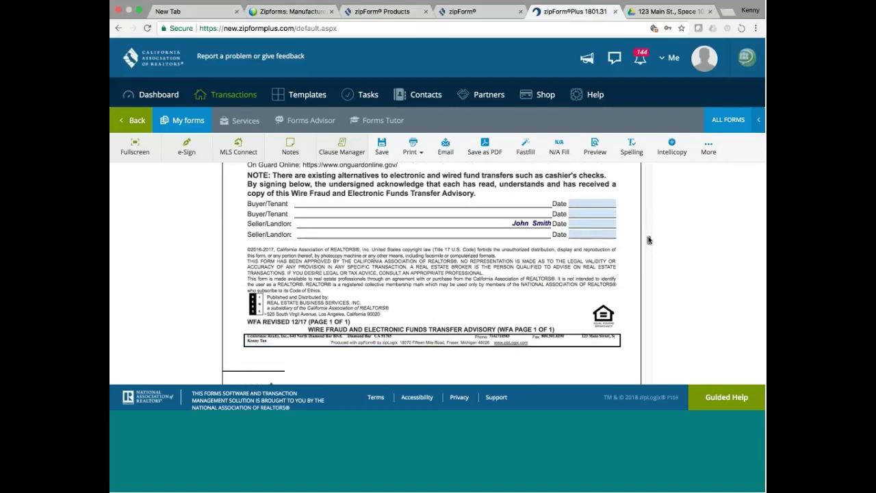
{"action": "left_click_drag", "start_coordinate": [648, 238], "coordinate": [649, 247]}
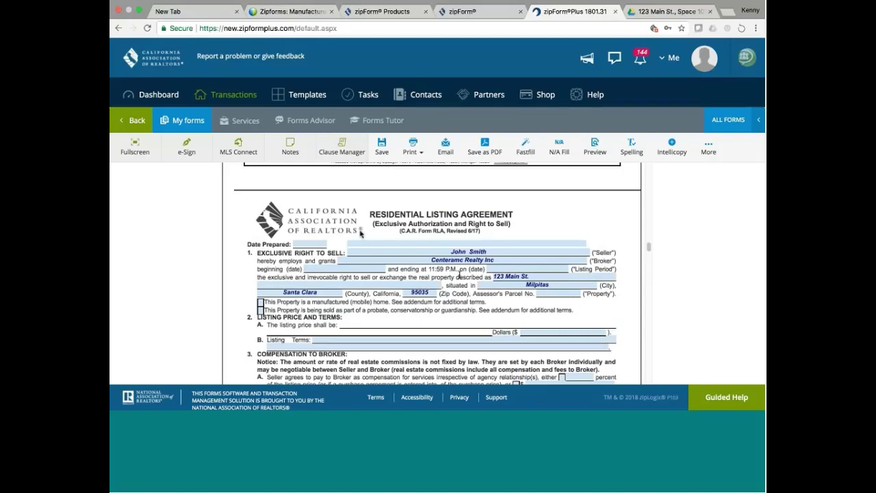
Set the listing agreement's Date Prepared to 01/15/2018 via the calendar's 15th.
{"action": "left_click", "coordinate": [321, 243]}
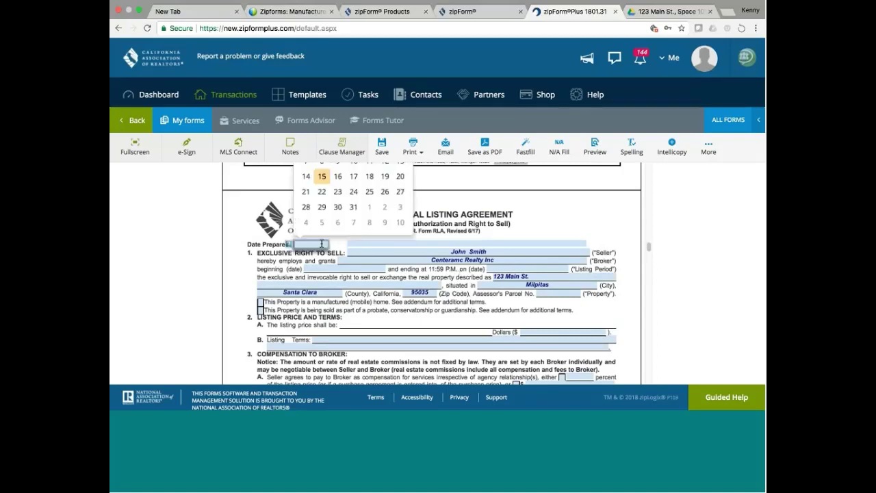
{"action": "left_click", "coordinate": [323, 177]}
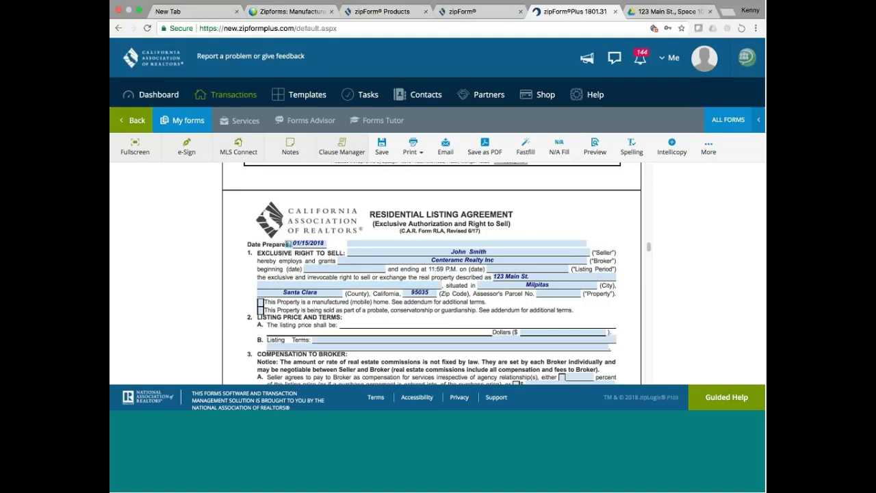
{"action": "left_click", "coordinate": [338, 266]}
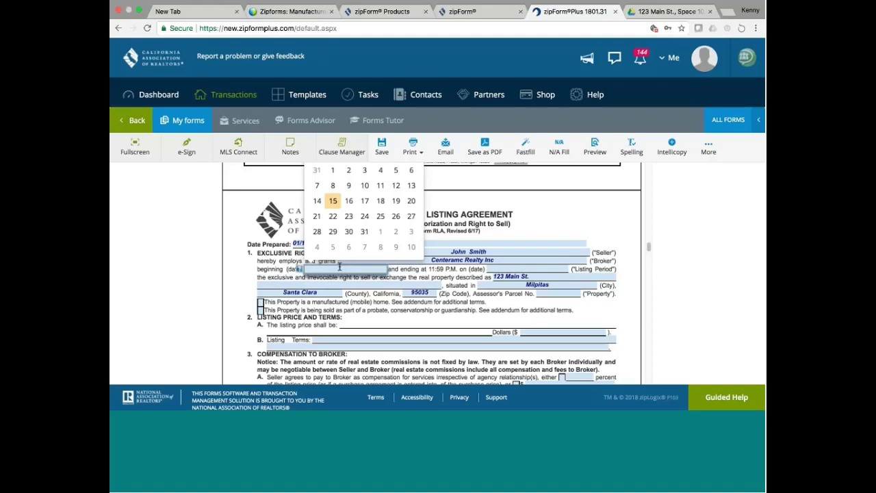
Set the listing period to run from January 15, 2018 through July 14, 2018.
{"action": "left_click", "coordinate": [332, 201]}
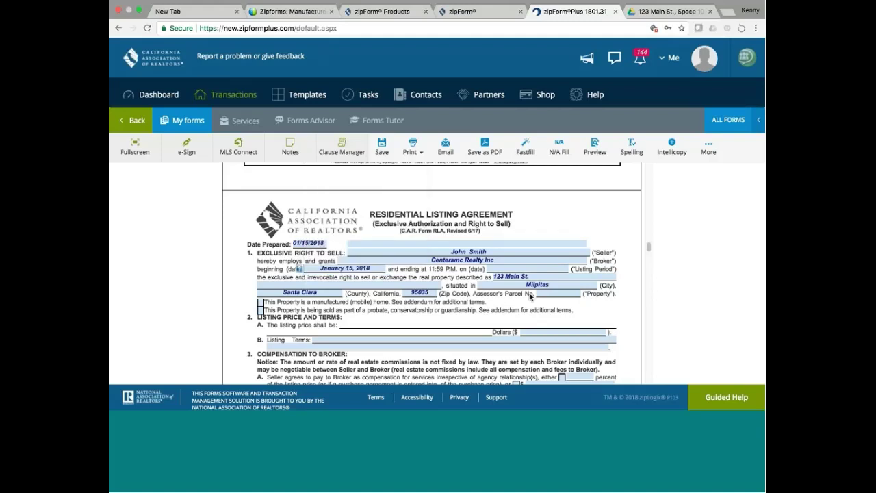
{"action": "left_click", "coordinate": [559, 267]}
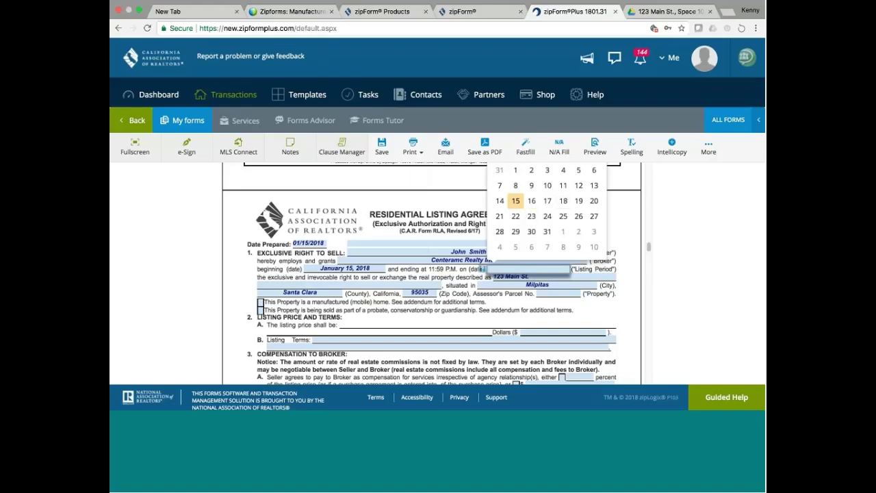
{"action": "scroll", "coordinate": [648, 245], "scroll_direction": "up", "scroll_amount": 5}
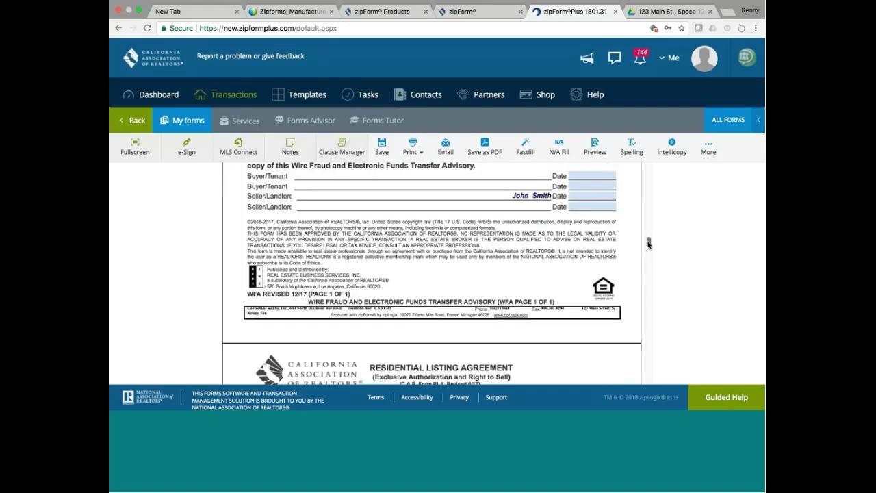
{"action": "scroll", "coordinate": [648, 245], "scroll_direction": "down", "scroll_amount": 4}
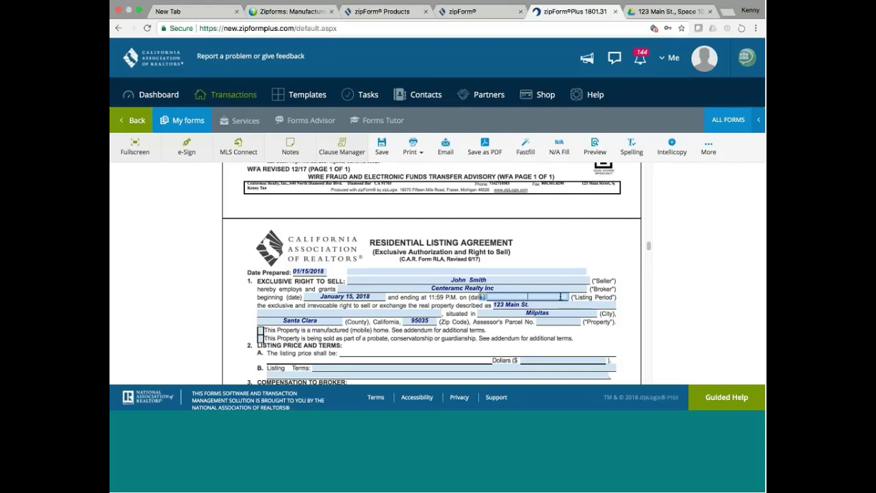
{"action": "type", "text": "July14, 2"}
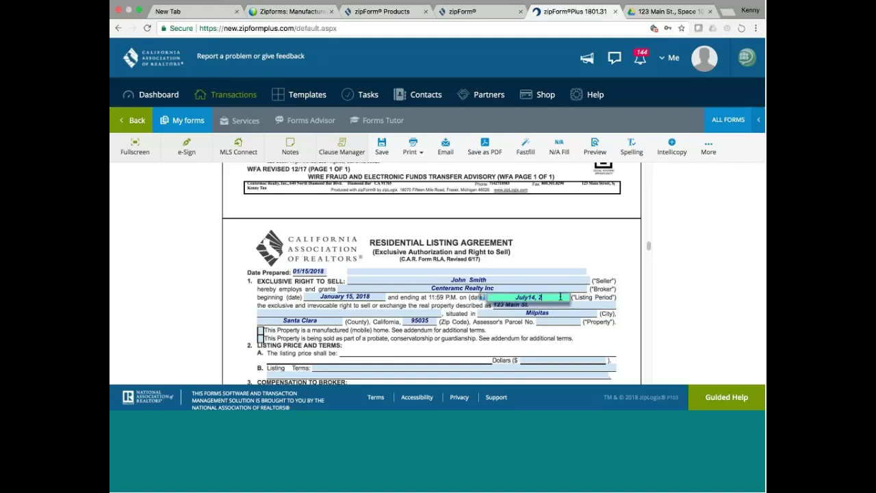
{"action": "type", "text": "018"}
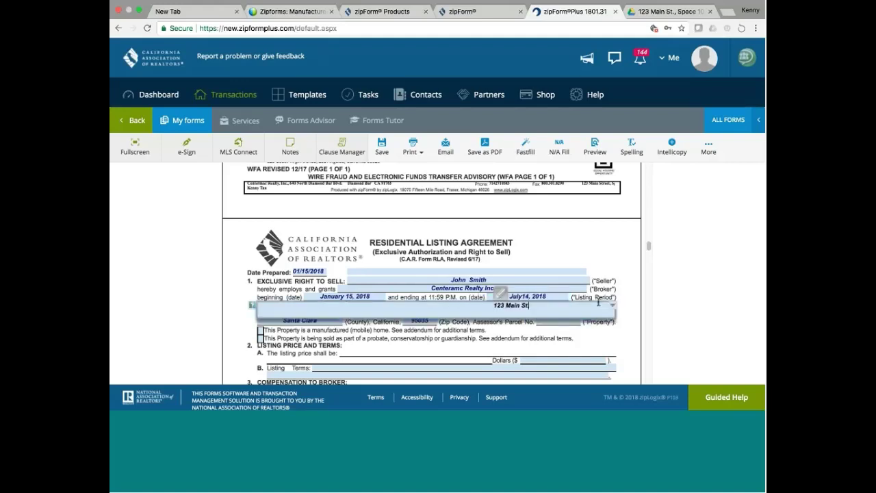
{"action": "key", "text": "Tab"}
{"action": "left_click", "coordinate": [547, 336]}
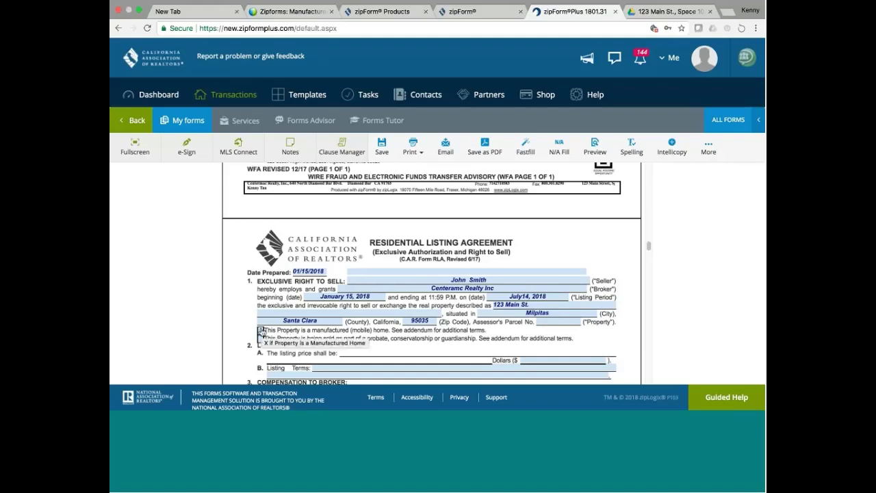
Check the box stating the property is a manufactured (mobile) home.
{"action": "left_click", "coordinate": [260, 331]}
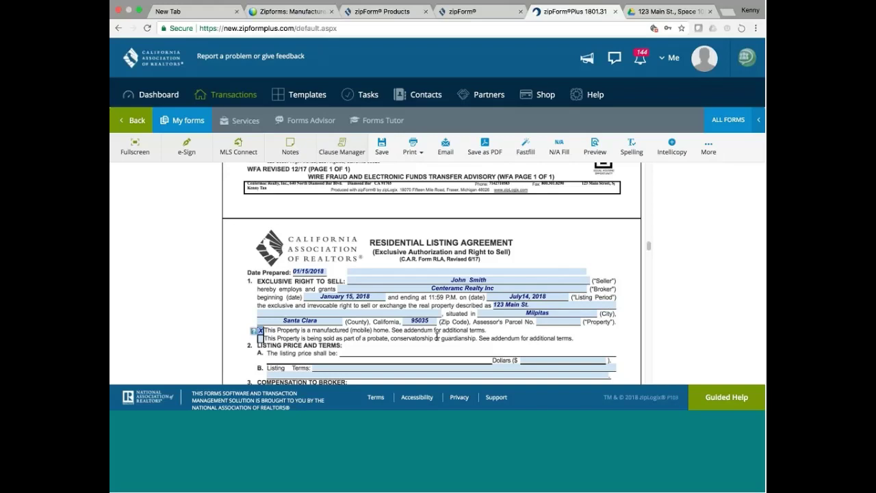
{"action": "left_click", "coordinate": [578, 360]}
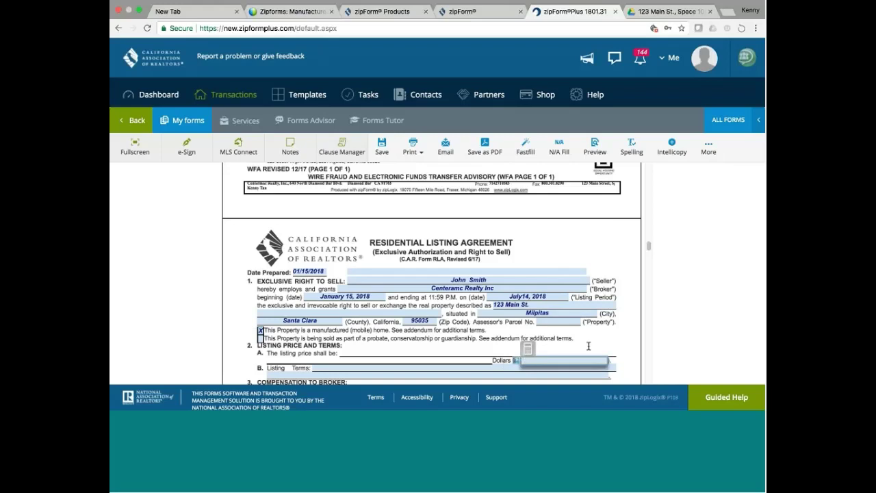
Correct the listing price to $250,000.00, written as Two Hundred Fifty Thousand.
{"action": "type", "text": "15000"}
{"action": "key", "text": "BackSpace"}
{"action": "key", "text": "BackSpace"}
{"action": "key", "text": "BackSpace"}
{"action": "key", "text": "BackSpace"}
{"action": "key", "text": "BackSpace"}
{"action": "key", "text": "BackSpace"}
{"action": "type", "text": "4"}
{"action": "type", "text": "000"}
{"action": "type", "text": "00"}
{"action": "key", "text": "BackSpace"}
{"action": "key", "text": "BackSpace"}
{"action": "key", "text": "BackSpace"}
{"action": "key", "text": "BackSpace"}
{"action": "key", "text": "BackSpace"}
{"action": "key", "text": "BackSpace"}
{"action": "type", "text": "250"}
{"action": "left_click", "coordinate": [510, 373]}
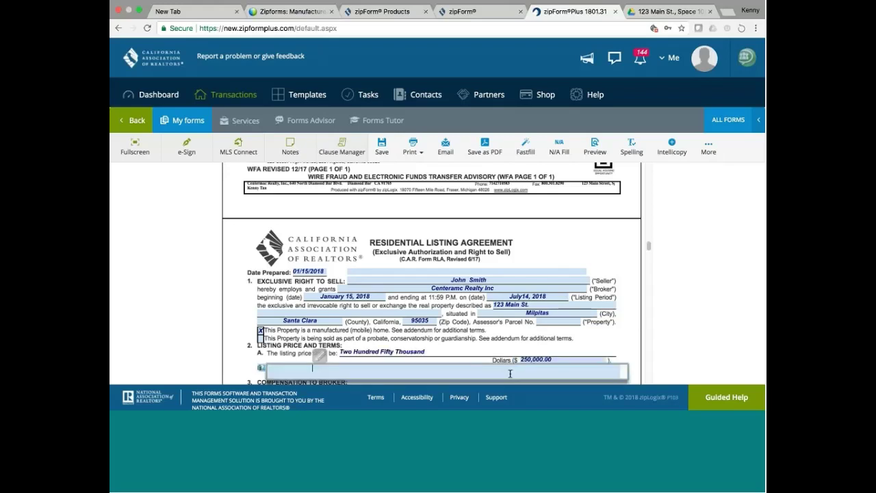
{"action": "left_click", "coordinate": [657, 239]}
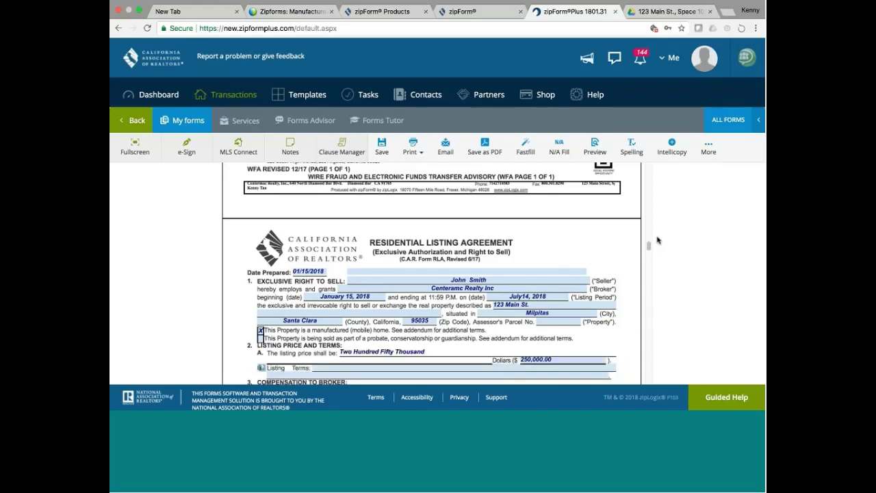
Leave Listing Terms empty and set 3A broker compensation to 6 percent of the price.
{"action": "scroll", "coordinate": [648, 249], "scroll_direction": "down", "scroll_amount": 2}
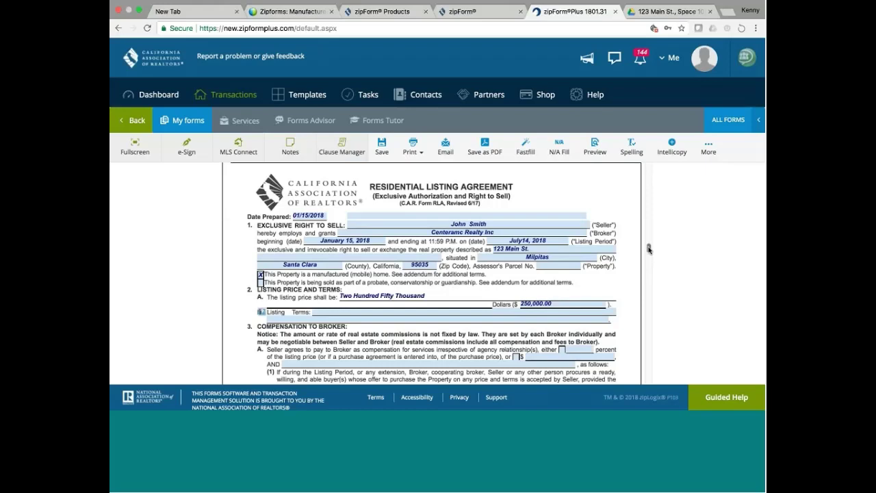
{"action": "left_click", "coordinate": [312, 313]}
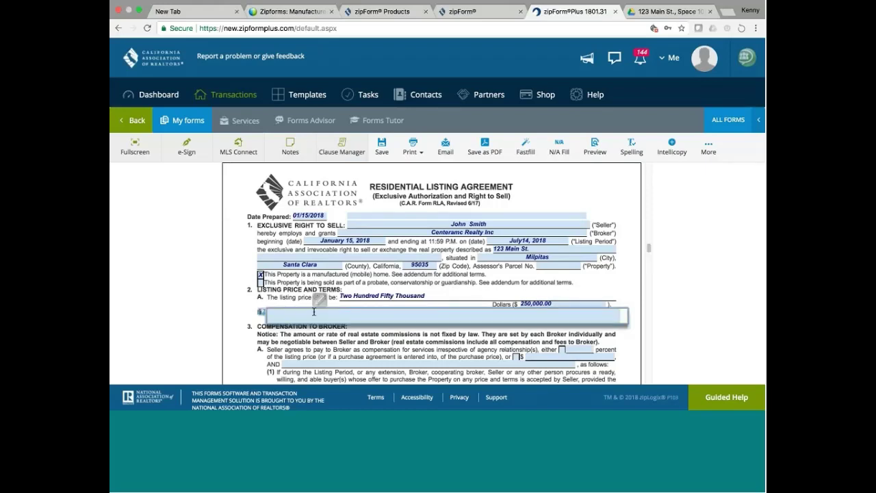
{"action": "left_click", "coordinate": [462, 341]}
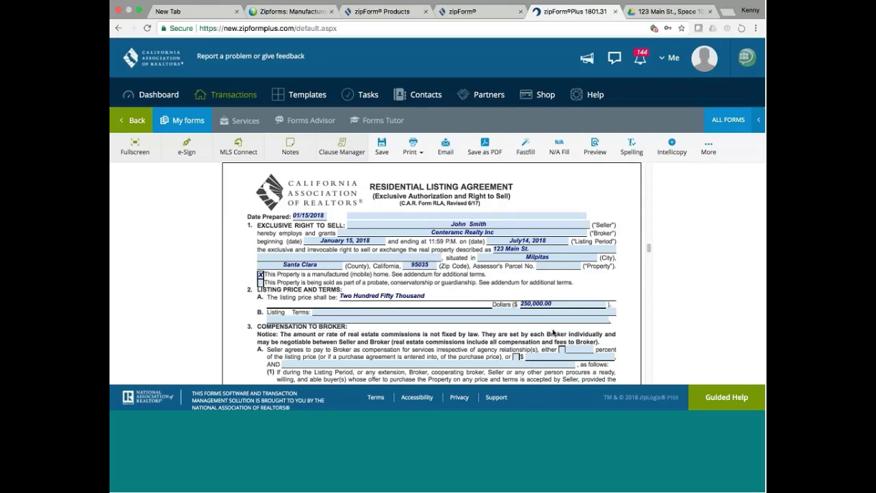
{"action": "left_click", "coordinate": [561, 350]}
{"action": "left_click", "coordinate": [592, 350]}
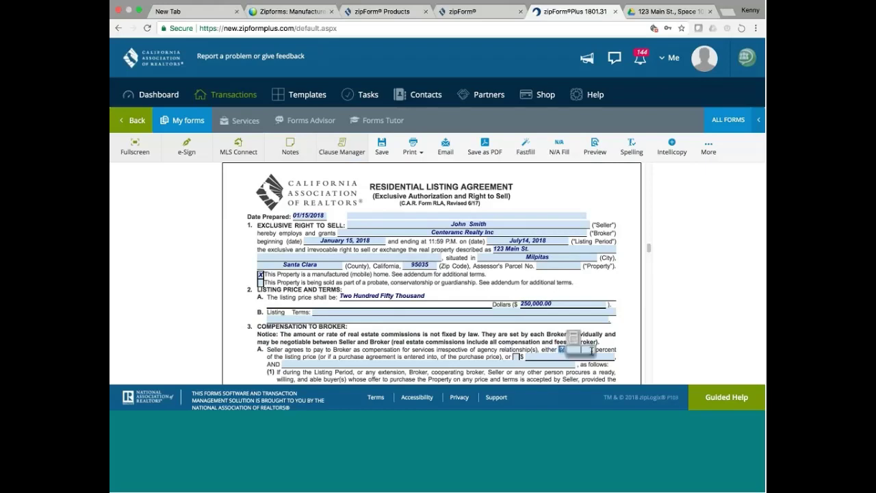
{"action": "type", "text": "6"}
{"action": "key", "text": "Tab"}
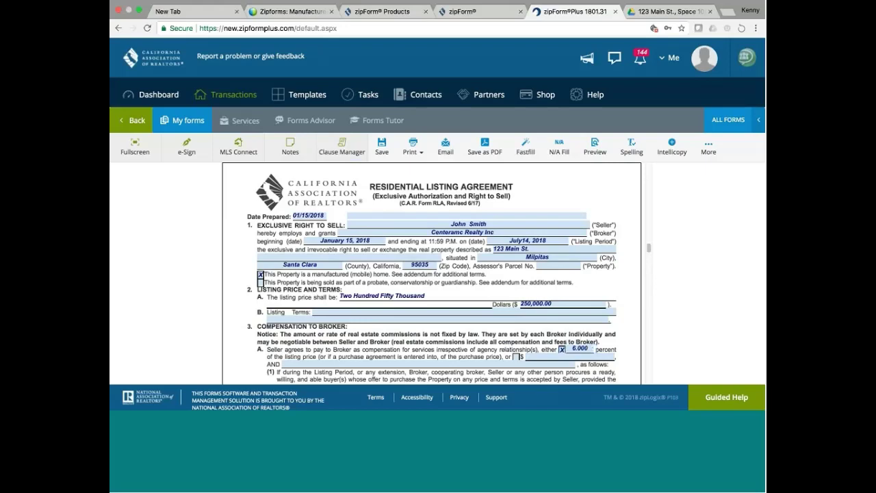
{"action": "scroll", "coordinate": [649, 250], "scroll_direction": "down", "scroll_amount": 2}
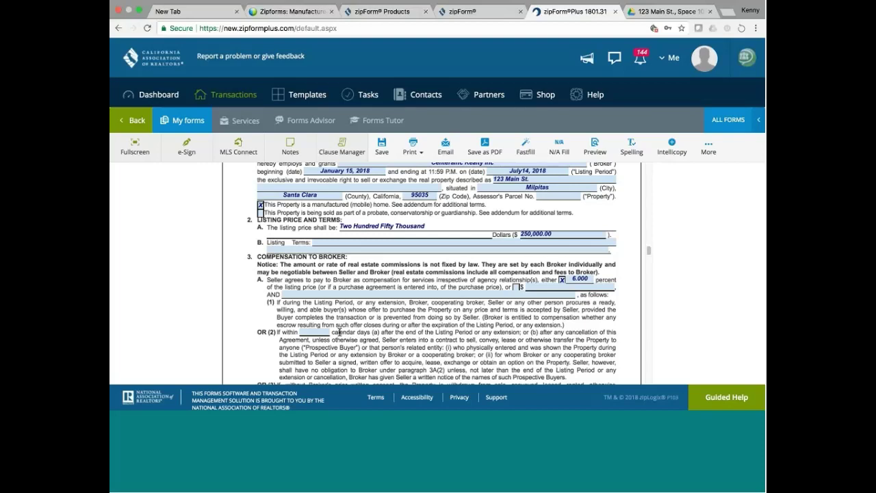
Enter 60 calendar days as the protection period in paragraph 3A(2).
{"action": "left_click", "coordinate": [327, 332]}
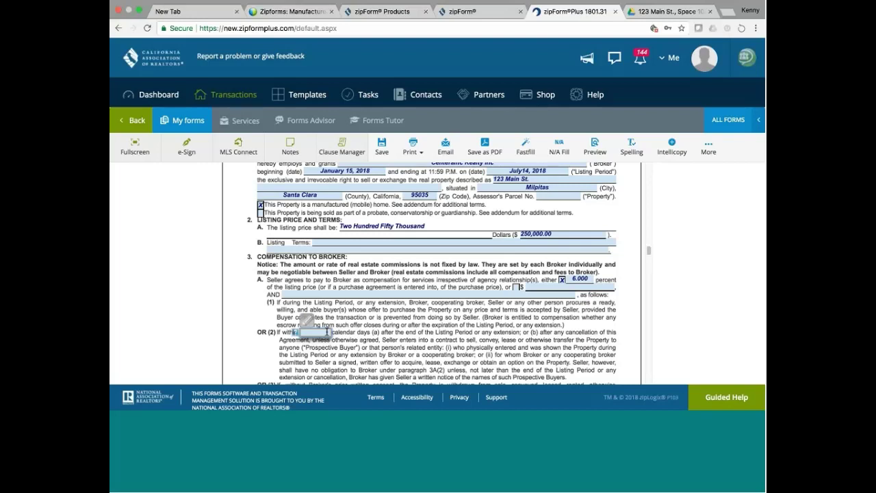
{"action": "type", "text": "60"}
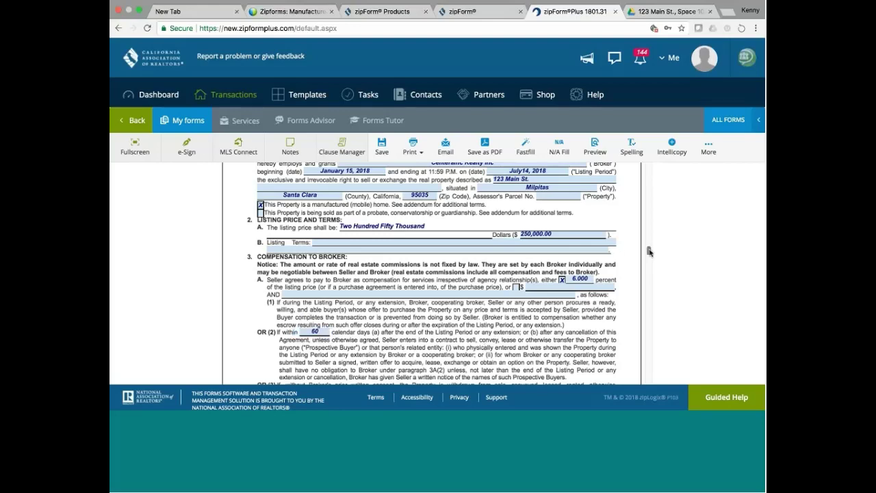
{"action": "left_click_drag", "start_coordinate": [648, 251], "coordinate": [649, 258]}
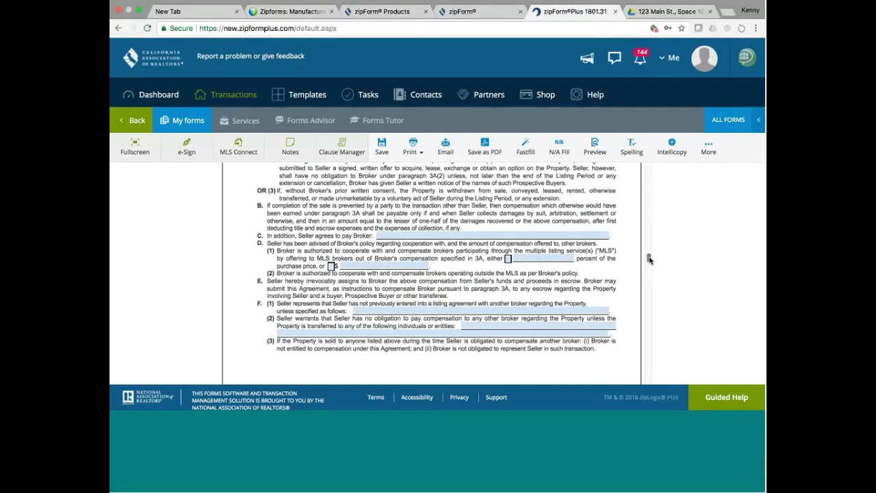
Offer MLS brokers 3.0 percent of the purchase price in paragraph 3D(1).
{"action": "left_click", "coordinate": [508, 260]}
{"action": "left_click", "coordinate": [532, 257]}
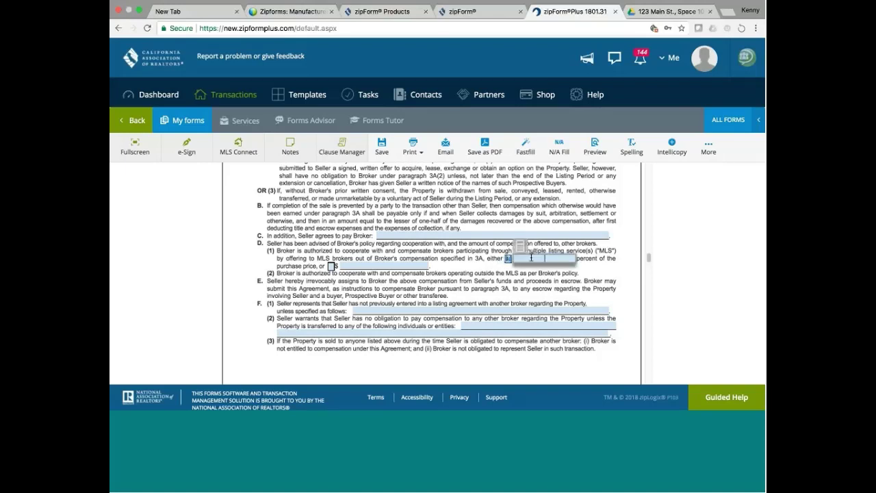
{"action": "type", "text": "3.0"}
{"action": "left_click", "coordinate": [493, 278]}
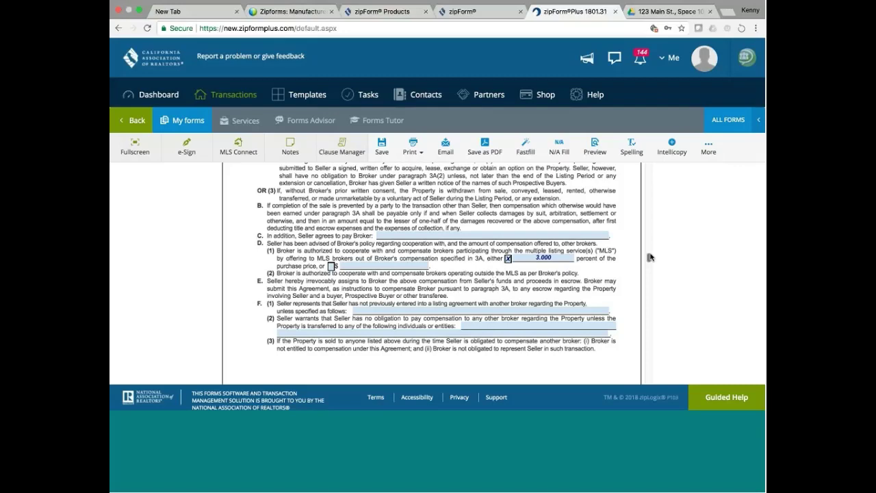
{"action": "scroll", "coordinate": [650, 257], "scroll_direction": "down", "scroll_amount": 1}
{"action": "left_click_drag", "start_coordinate": [650, 257], "coordinate": [650, 268]}
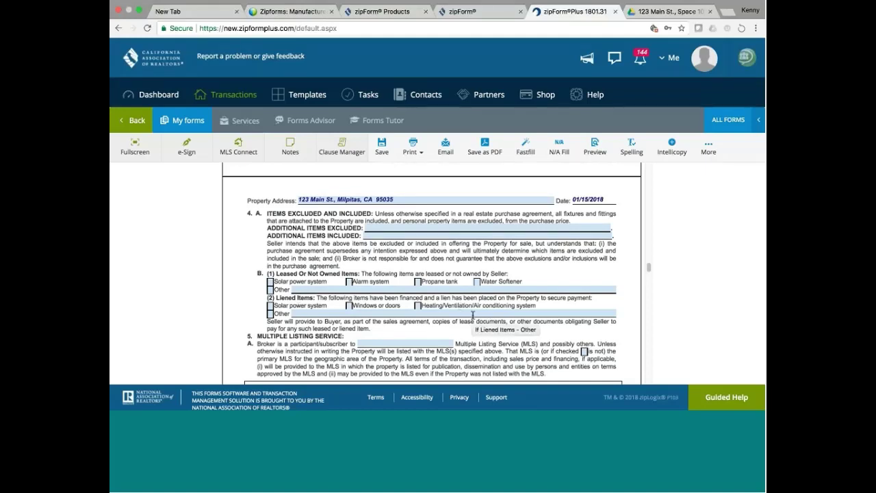
Enter 'MILS Listing' as the Multiple Listing Service in paragraph 5A.
{"action": "left_click", "coordinate": [421, 344]}
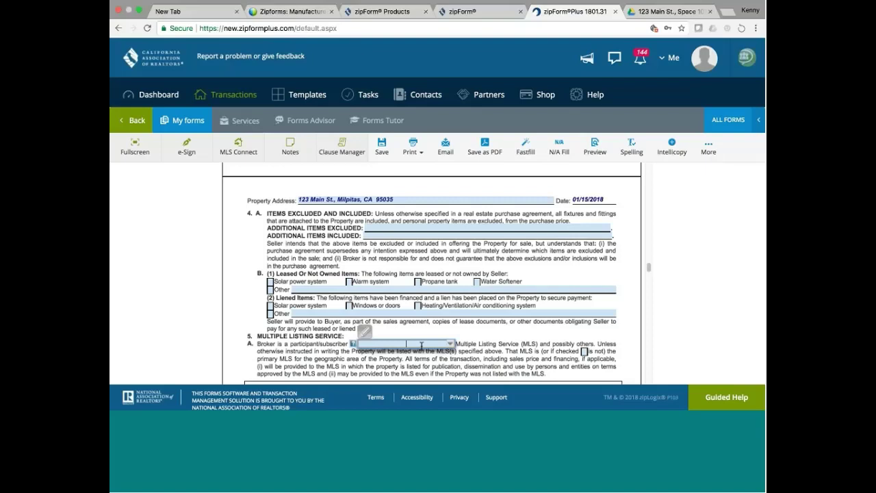
{"action": "type", "text": "S"}
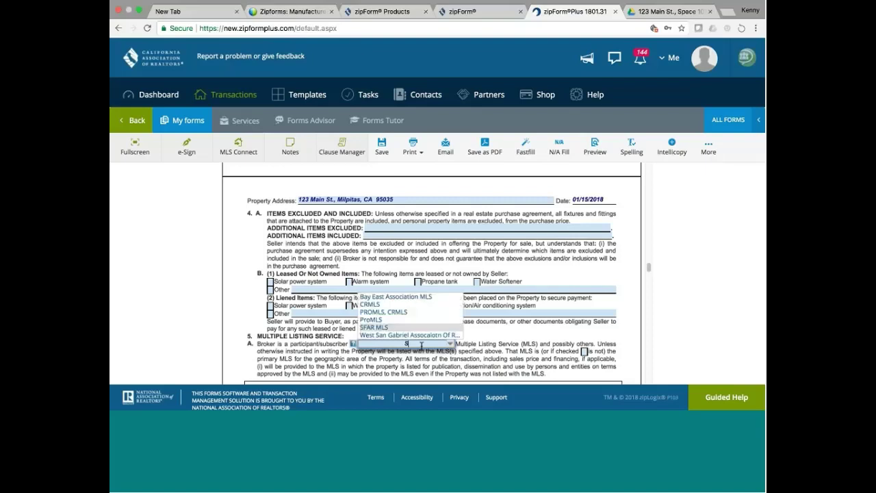
{"action": "key", "text": "BackSpace"}
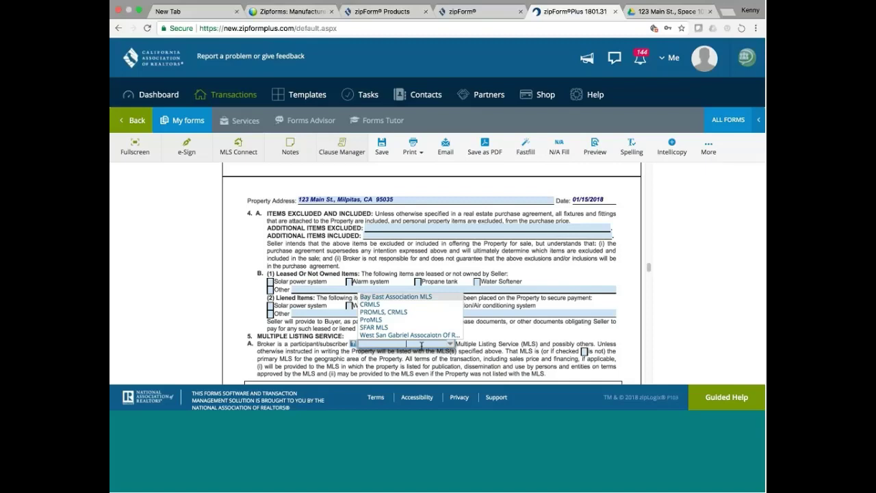
{"action": "type", "text": "Mlo"}
{"action": "key", "text": "BackSpace"}
{"action": "type", "text": "LS Listing"}
{"action": "left_click", "coordinate": [510, 349]}
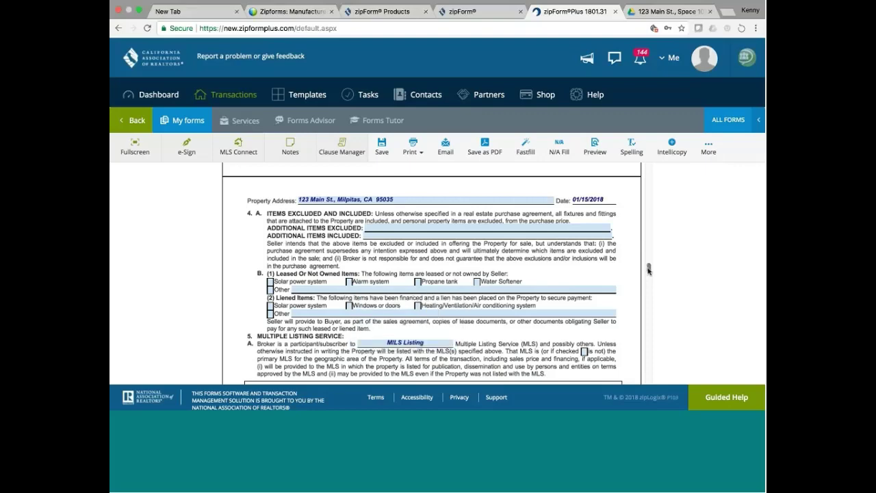
{"action": "left_click_drag", "start_coordinate": [648, 269], "coordinate": [648, 297]}
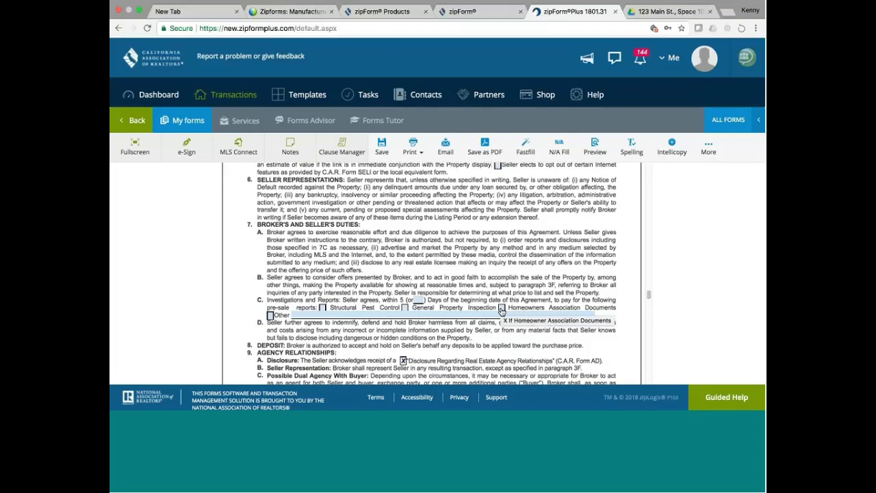
Check Homeowners Association Documents and General Property Inspection as pre-sale reports in 7C.
{"action": "left_click", "coordinate": [501, 308]}
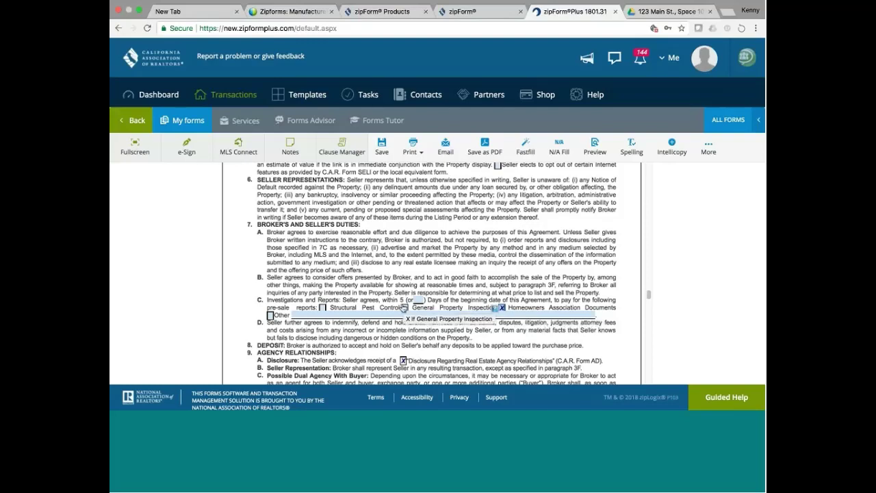
{"action": "left_click", "coordinate": [403, 307]}
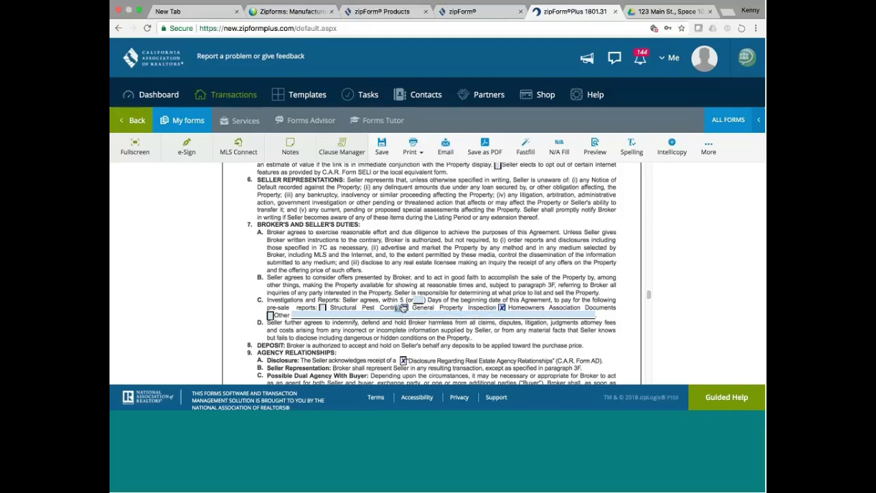
{"action": "left_click", "coordinate": [404, 307]}
{"action": "scroll", "coordinate": [401, 308], "scroll_direction": "down", "scroll_amount": 5}
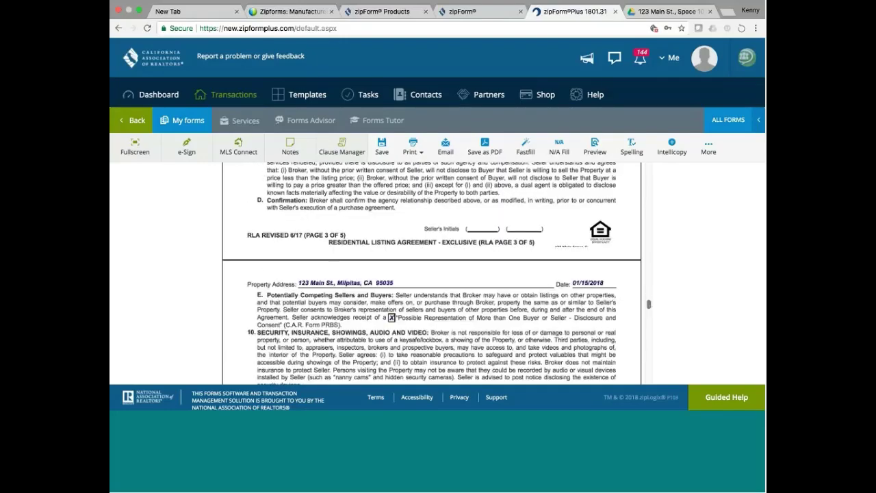
{"action": "left_click_drag", "start_coordinate": [648, 305], "coordinate": [651, 307]}
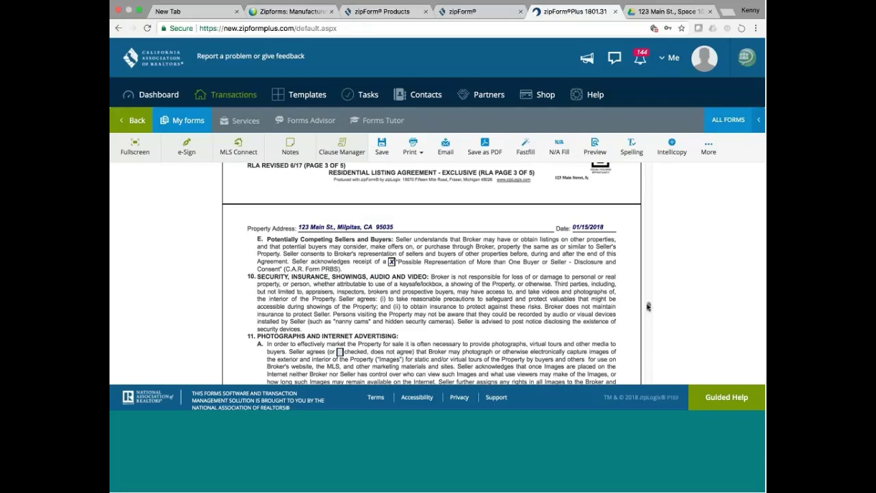
{"action": "left_click_drag", "start_coordinate": [648, 307], "coordinate": [648, 311]}
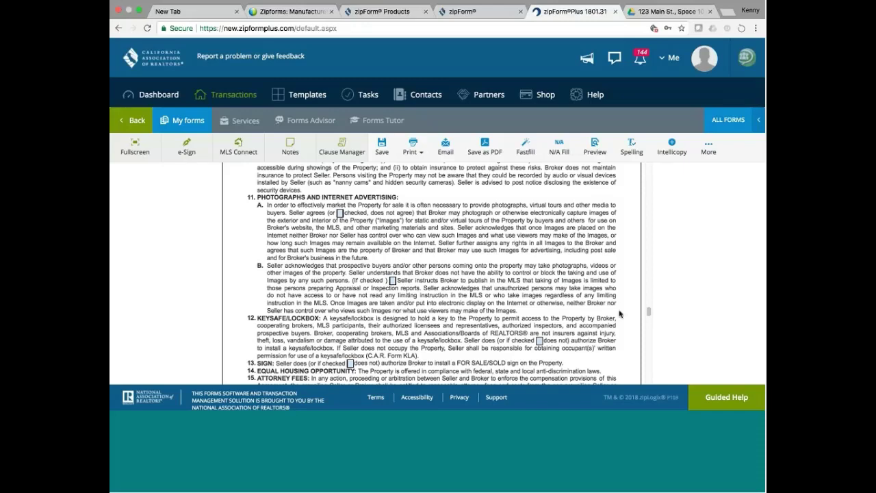
{"action": "scroll", "coordinate": [649, 312], "scroll_direction": "down", "scroll_amount": 3}
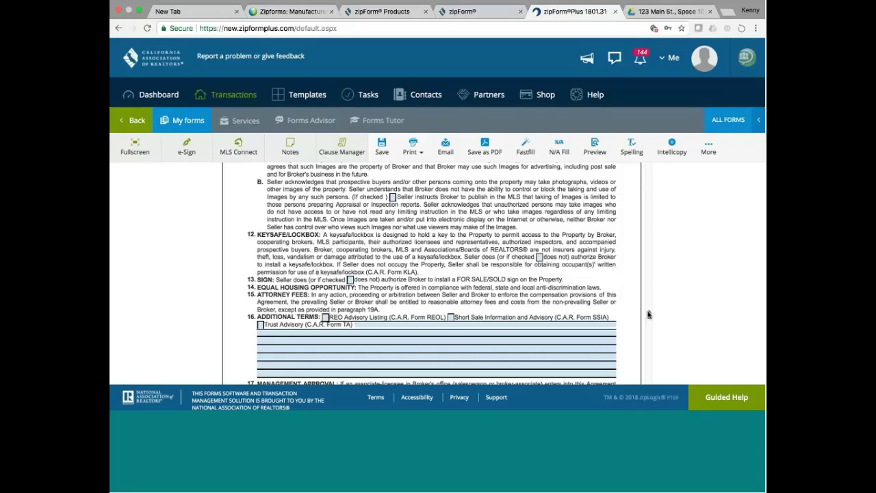
{"action": "left_click_drag", "start_coordinate": [649, 314], "coordinate": [650, 329]}
{"action": "scroll", "coordinate": [650, 327], "scroll_direction": "down", "scroll_amount": 3}
{"action": "scroll", "coordinate": [651, 329], "scroll_direction": "down", "scroll_amount": 1}
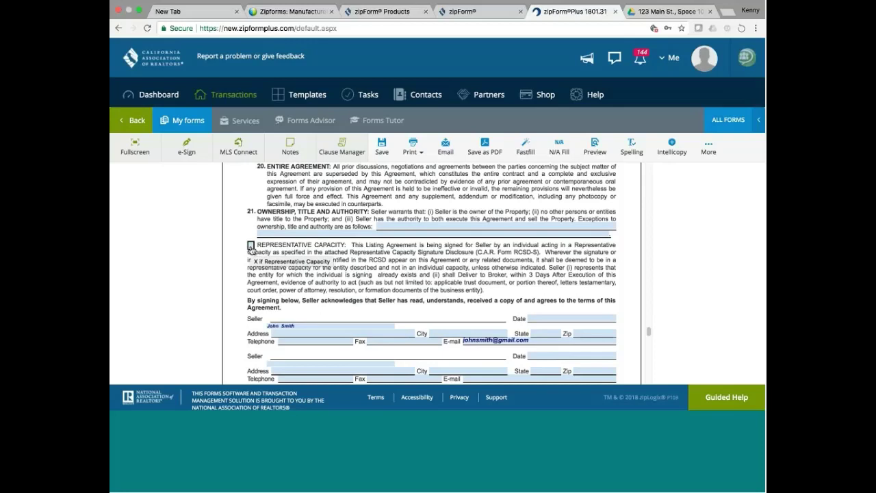
Check Representative Capacity, then leave the agreement for the transaction's document list.
{"action": "left_click", "coordinate": [251, 246]}
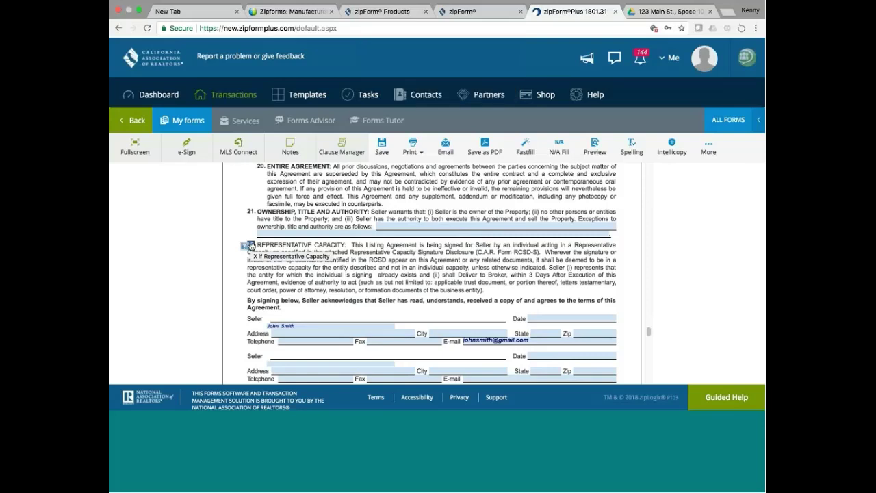
{"action": "left_click", "coordinate": [251, 245]}
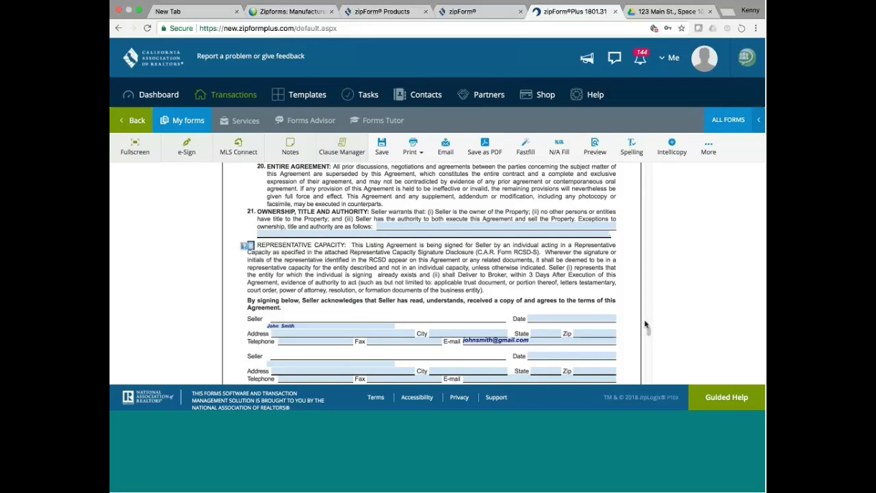
{"action": "scroll", "coordinate": [647, 332], "scroll_direction": "down", "scroll_amount": 10}
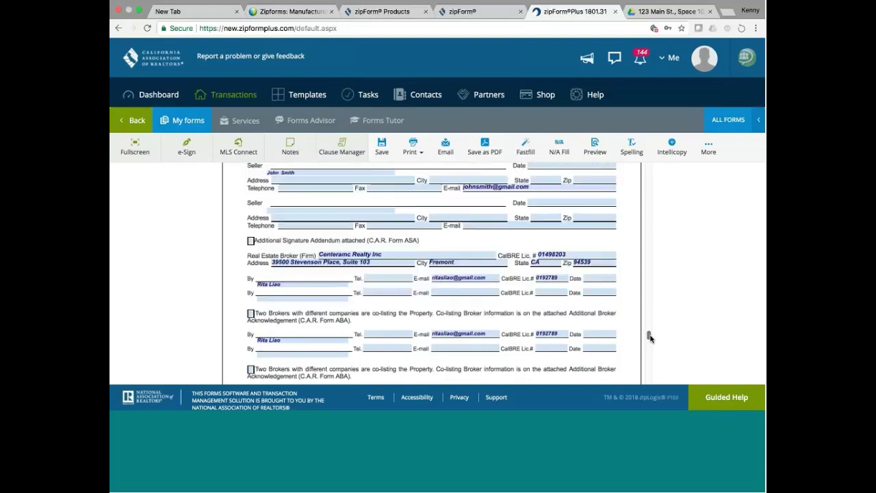
{"action": "mouse_move", "coordinate": [651, 343]}
{"action": "left_mouse_down"}
{"action": "mouse_move", "coordinate": [651, 388]}
{"action": "mouse_move", "coordinate": [651, 282]}
{"action": "left_mouse_up"}
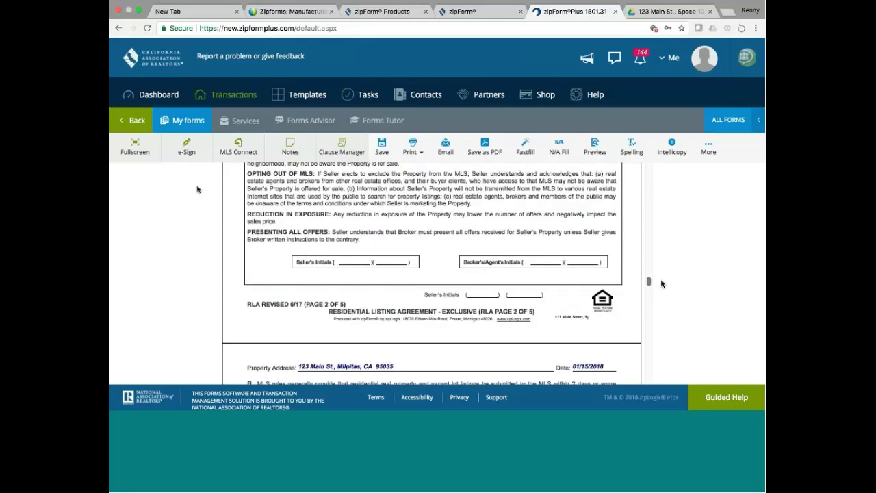
{"action": "left_click", "coordinate": [136, 120]}
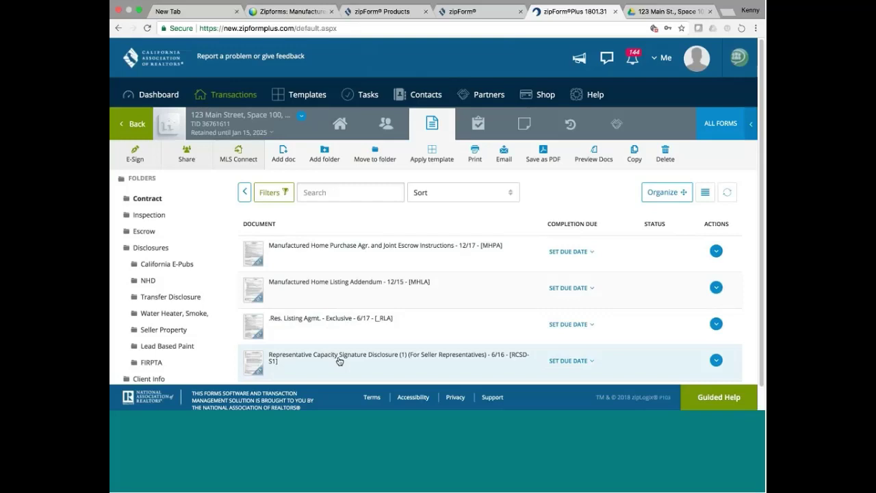
Open the Manufactured Home Listing Addendum (MHLA) at the top of its first page.
{"action": "left_click", "coordinate": [373, 283]}
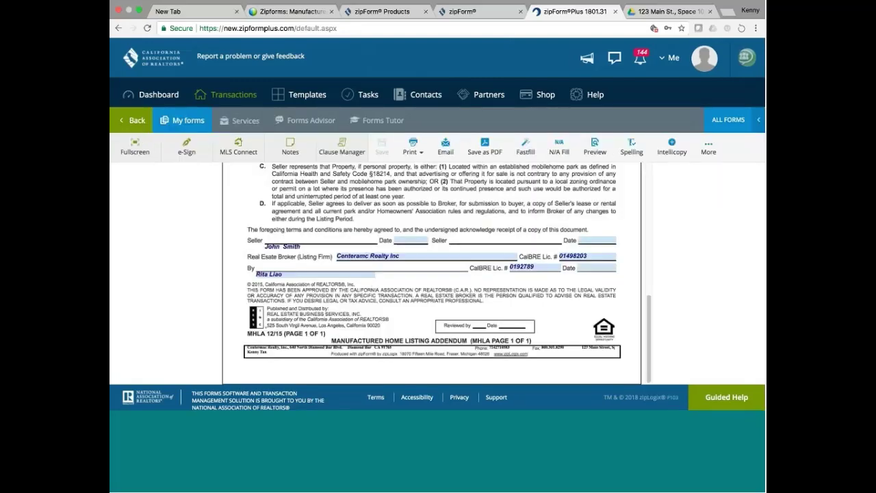
{"action": "scroll", "coordinate": [647, 306], "scroll_direction": "up", "scroll_amount": 10}
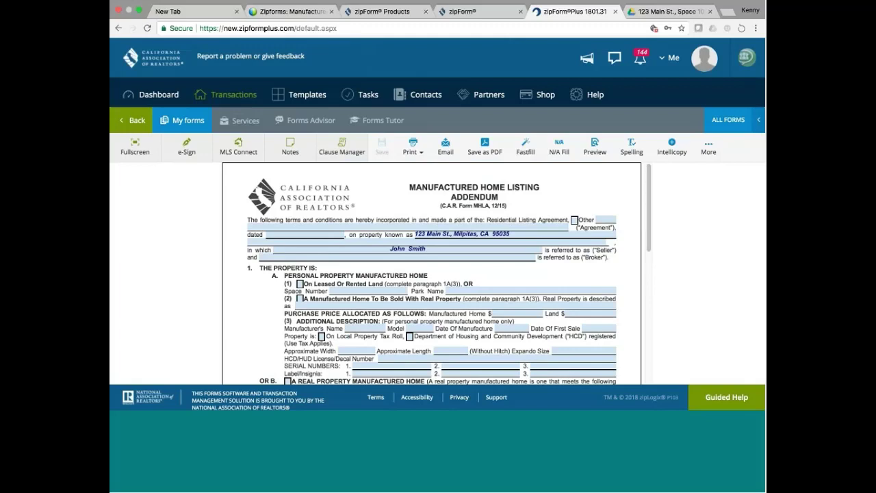
Check 'On Leased Or Rented Land' and enter $250,000.00 as the Manufactured Home price.
{"action": "left_click", "coordinate": [299, 284]}
{"action": "type", "text": "250,00"}
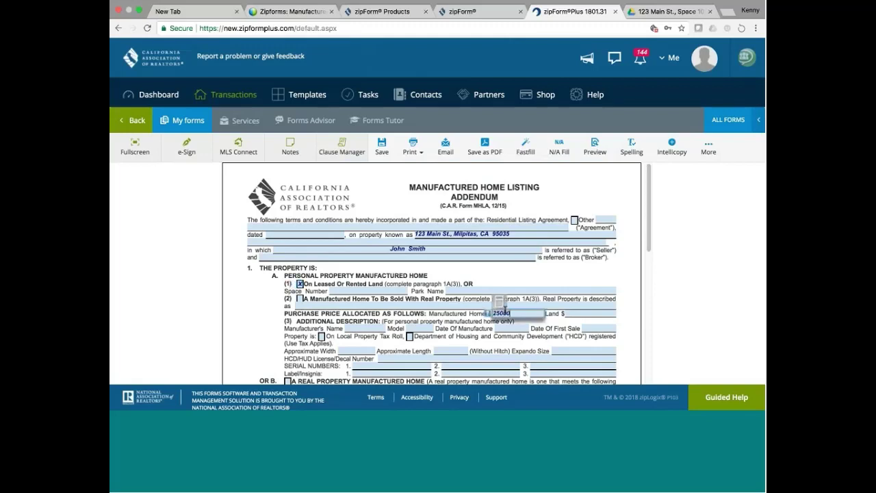
{"action": "type", "text": "0"}
{"action": "left_click", "coordinate": [483, 341]}
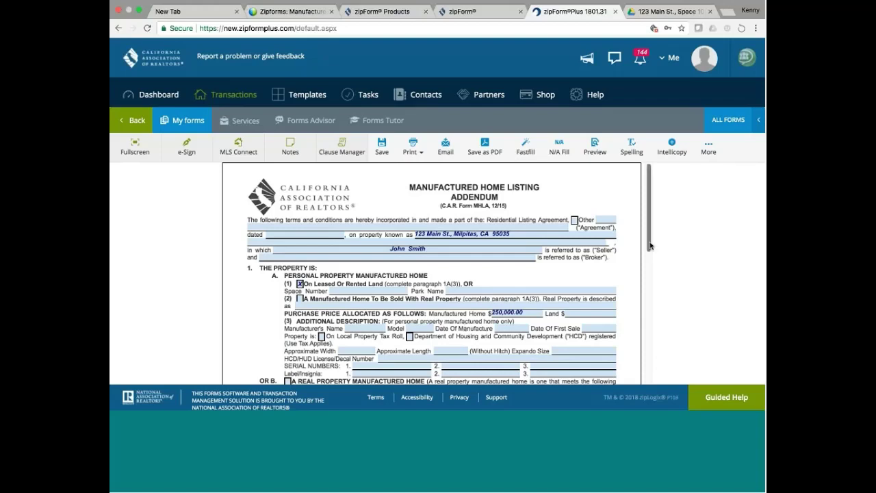
{"action": "scroll", "coordinate": [648, 247], "scroll_direction": "down", "scroll_amount": 1}
{"action": "scroll", "coordinate": [650, 251], "scroll_direction": "down", "scroll_amount": 5}
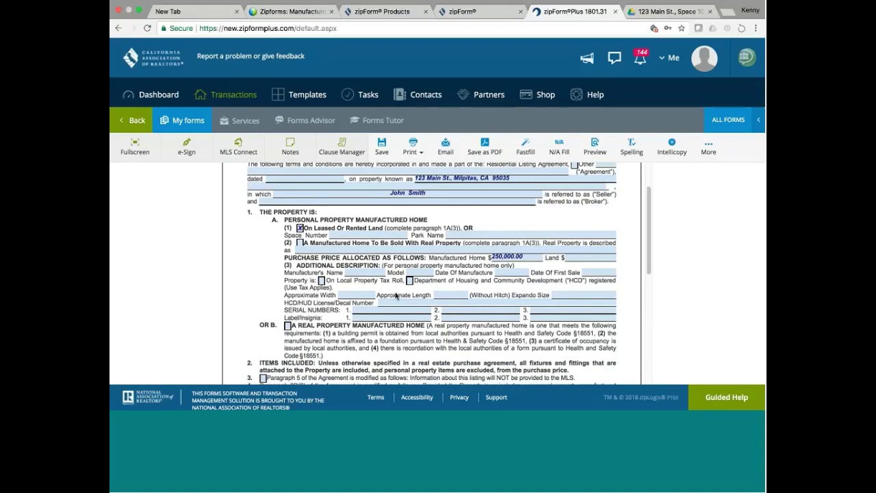
{"action": "left_click_drag", "start_coordinate": [653, 274], "coordinate": [651, 264]}
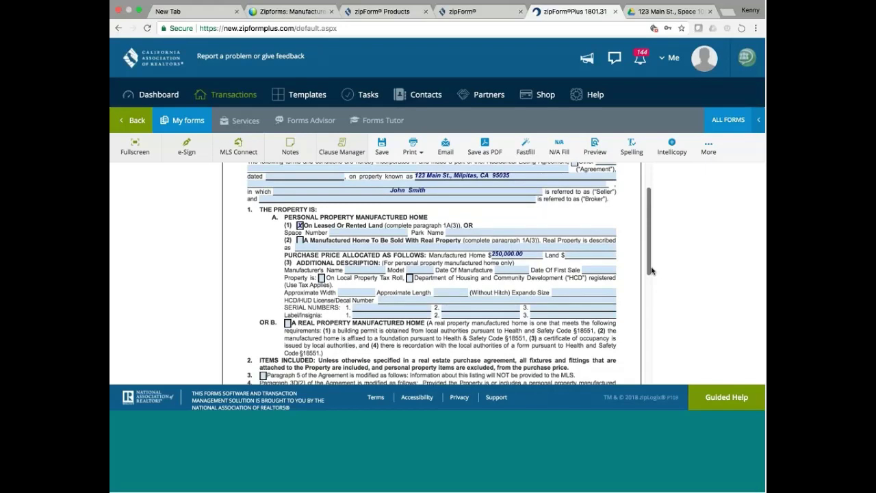
{"action": "scroll", "coordinate": [651, 271], "scroll_direction": "down", "scroll_amount": 5}
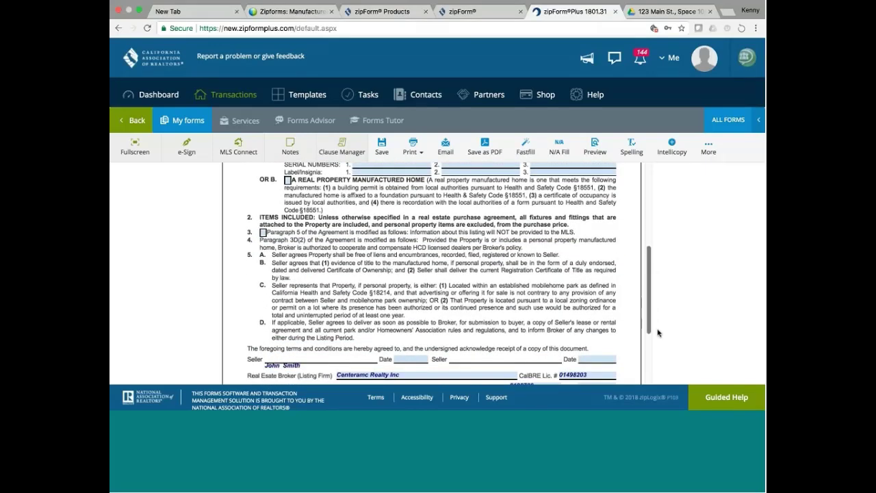
{"action": "scroll", "coordinate": [634, 365], "scroll_direction": "down", "scroll_amount": 3}
{"action": "scroll", "coordinate": [634, 366], "scroll_direction": "up", "scroll_amount": 4}
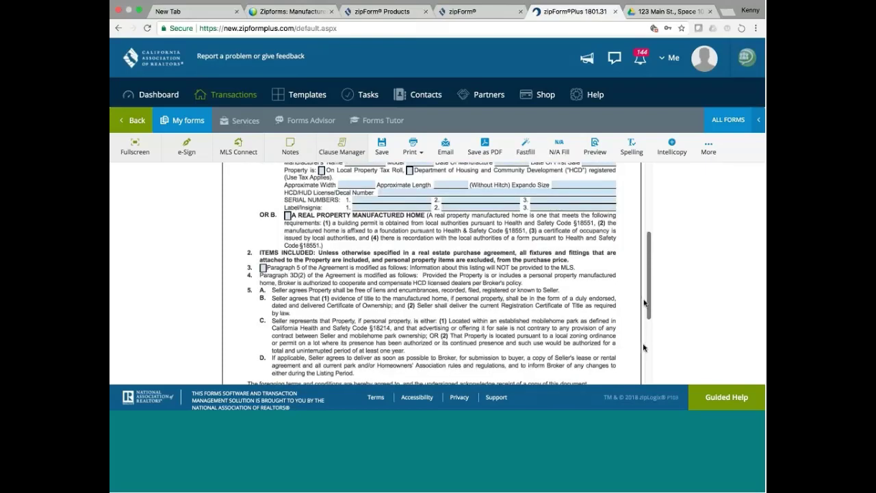
{"action": "scroll", "coordinate": [643, 348], "scroll_direction": "up", "scroll_amount": 5}
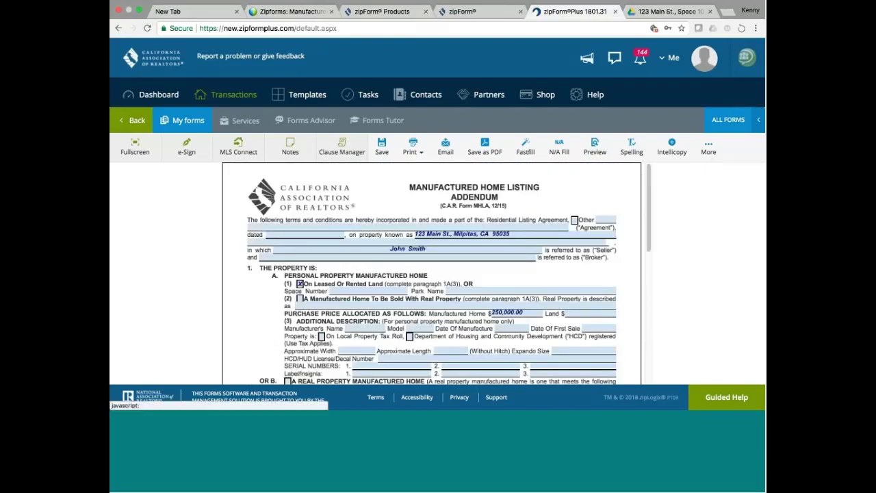
Save the manufactured home addendum and return to the Contract folder's four forms.
{"action": "left_click", "coordinate": [382, 145]}
{"action": "left_click", "coordinate": [132, 121]}
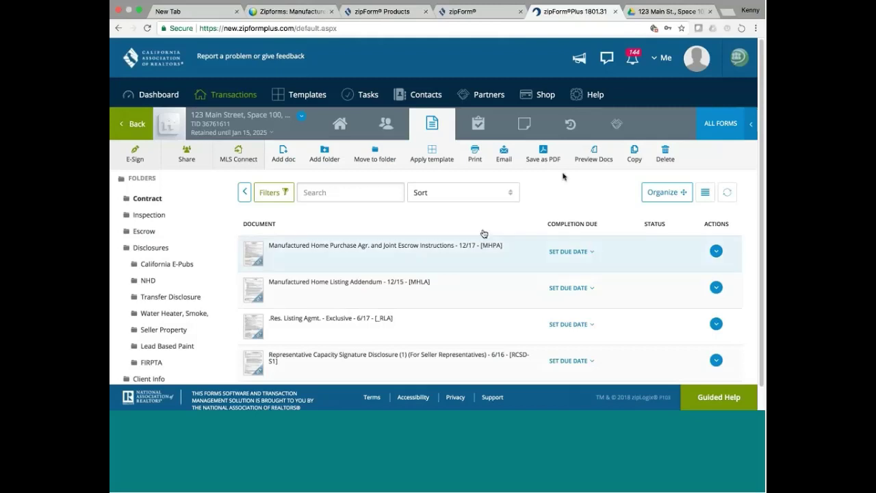
Review the Transaction Parties in Private Share without adding anyone, then return to the folders.
{"action": "left_click", "coordinate": [186, 150]}
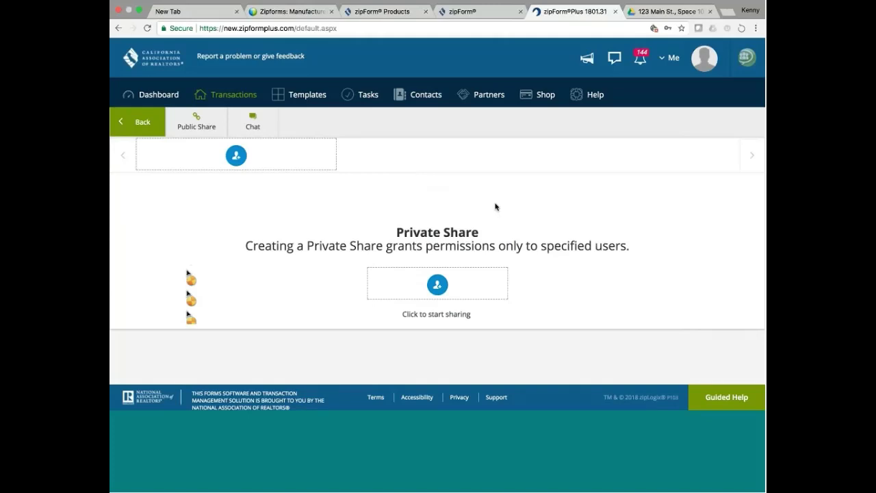
{"action": "left_click", "coordinate": [440, 286]}
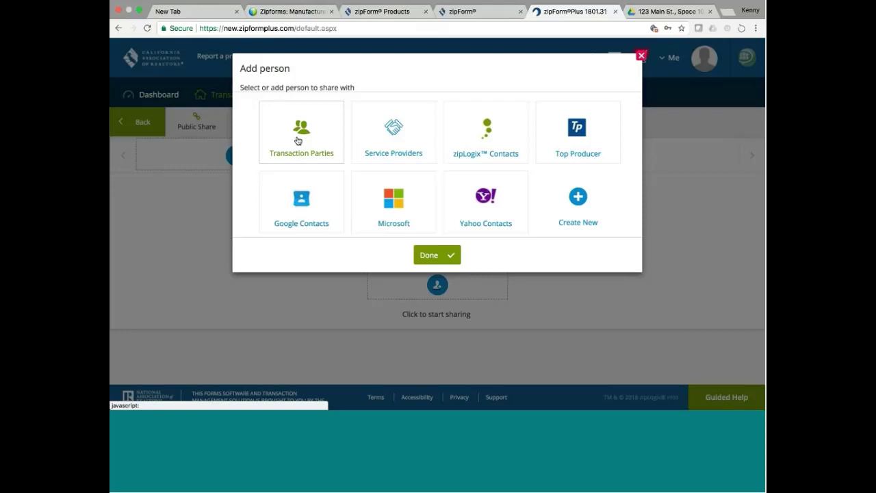
{"action": "left_click", "coordinate": [297, 140]}
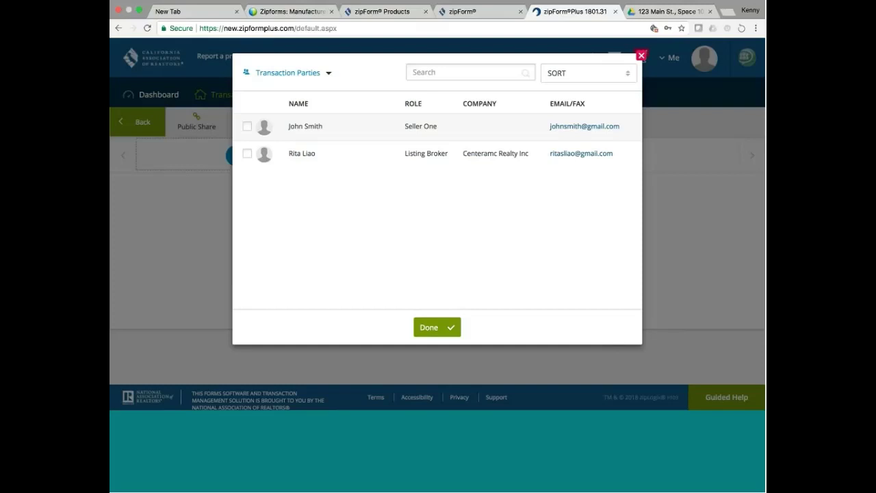
{"action": "key", "text": "Escape"}
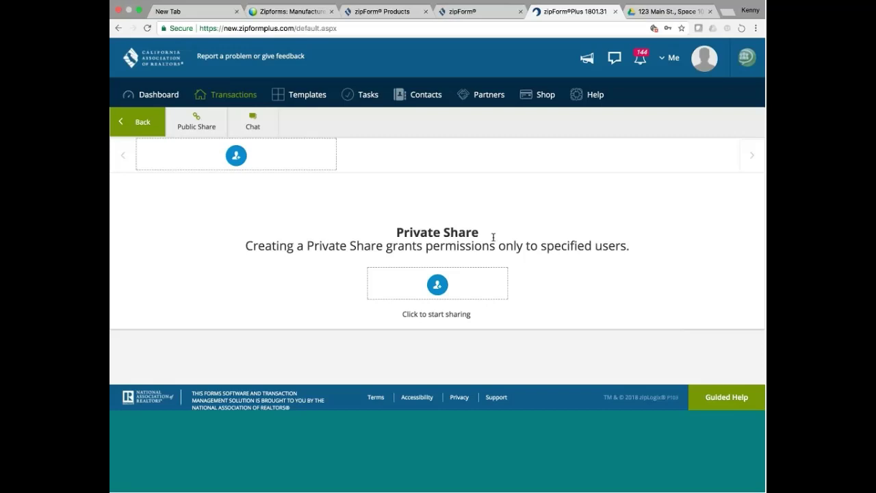
{"action": "left_click", "coordinate": [142, 124]}
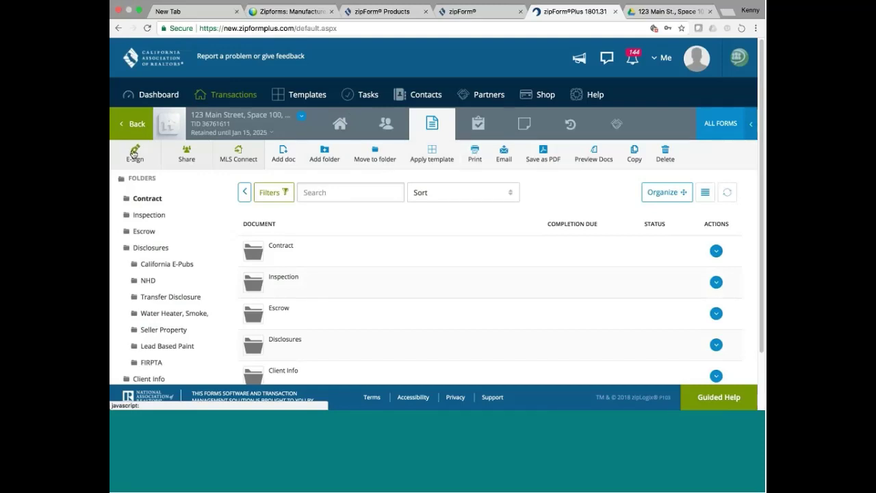
{"action": "left_click", "coordinate": [134, 153]}
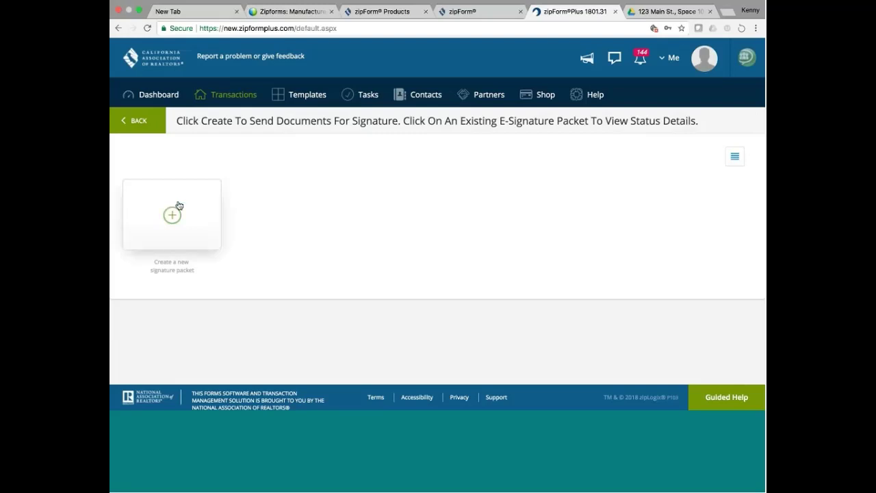
{"action": "left_click", "coordinate": [172, 215]}
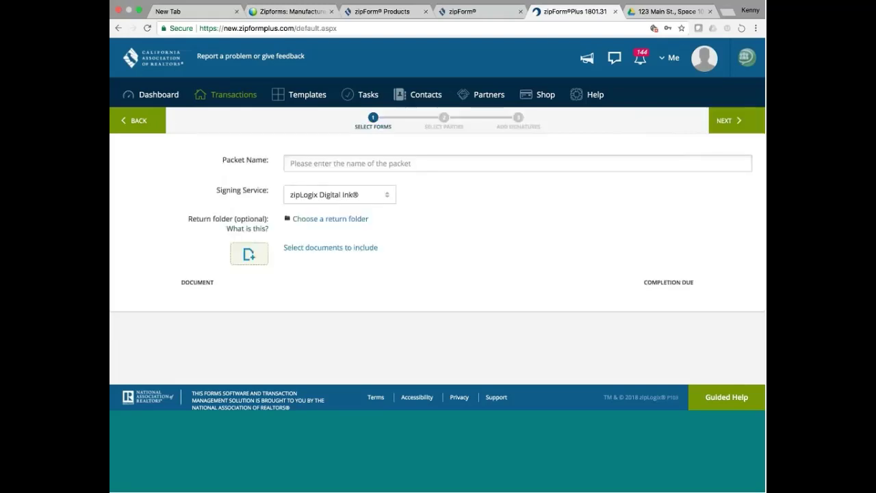
{"action": "left_click", "coordinate": [370, 165]}
{"action": "type", "text": "123"}
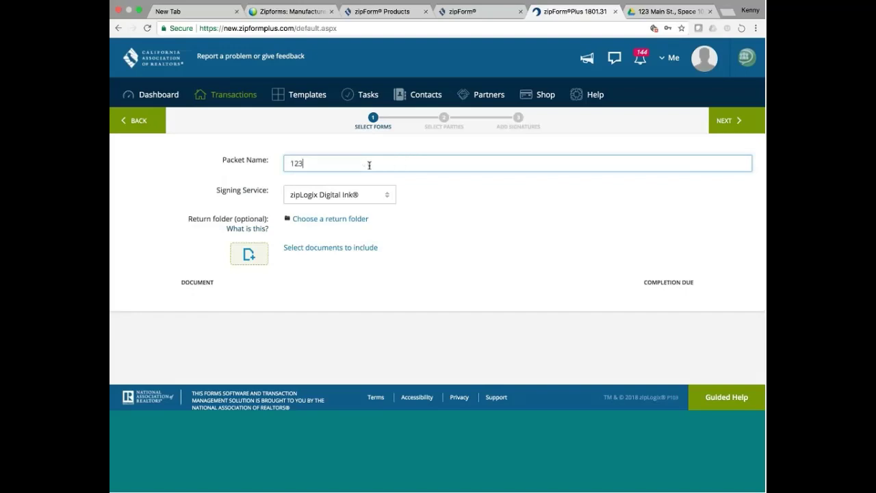
{"action": "type", "text": " Main St., Space"}
{"action": "left_click", "coordinate": [385, 197]}
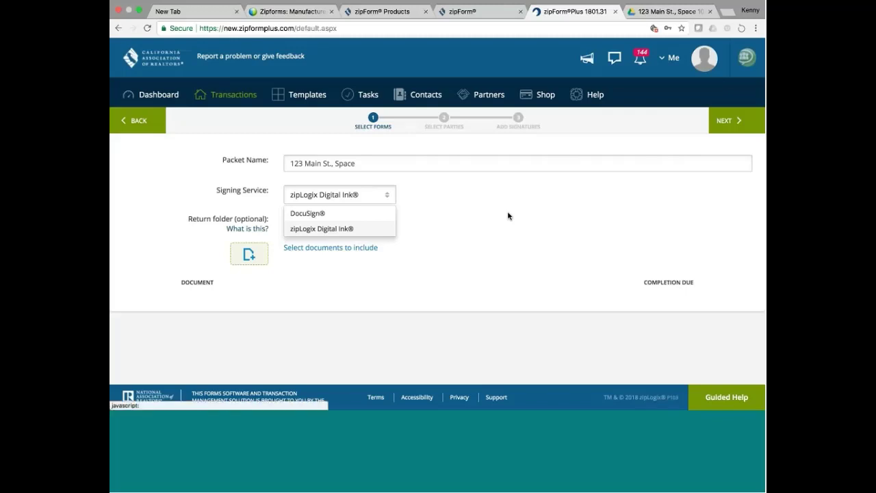
{"action": "left_click", "coordinate": [375, 229]}
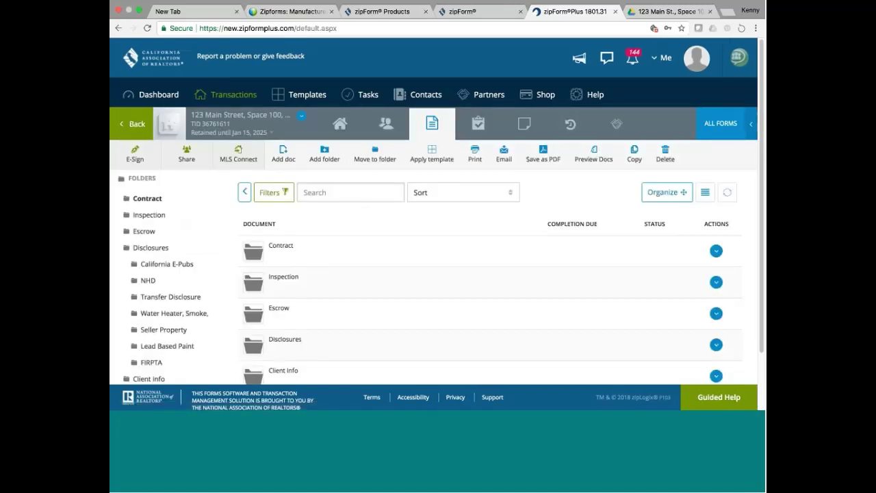
{"action": "scroll", "coordinate": [436, 239], "scroll_direction": "down", "scroll_amount": 2}
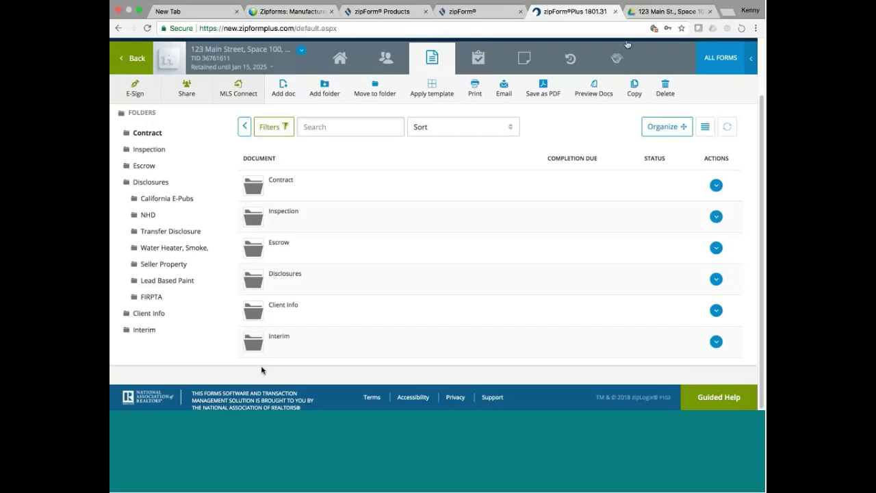
{"action": "mouse_move", "coordinate": [670, 25]}
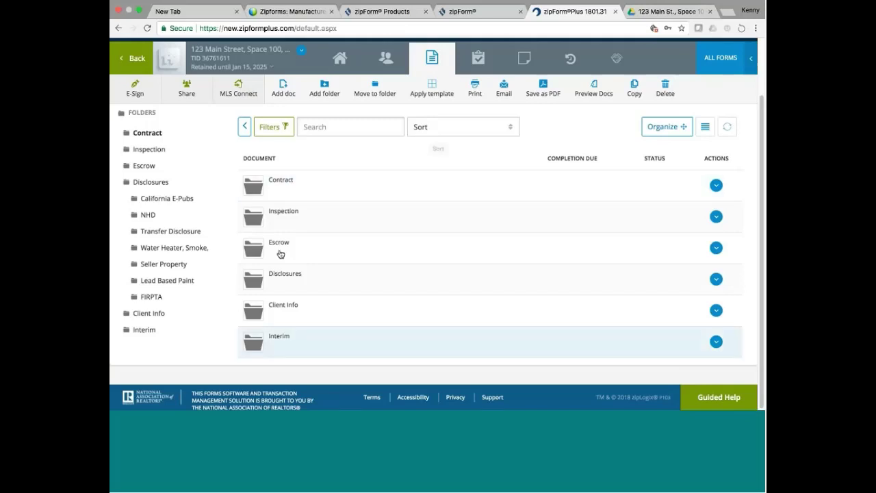
Open the Agent's Folder in My Drive from the Google Drive tab.
{"action": "left_click", "coordinate": [658, 24]}
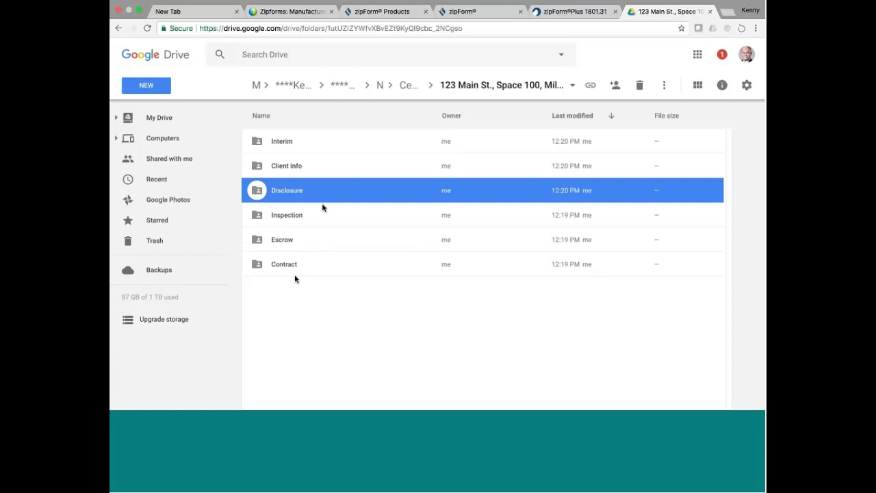
{"action": "left_click", "coordinate": [696, 55]}
{"action": "left_click", "coordinate": [678, 108]}
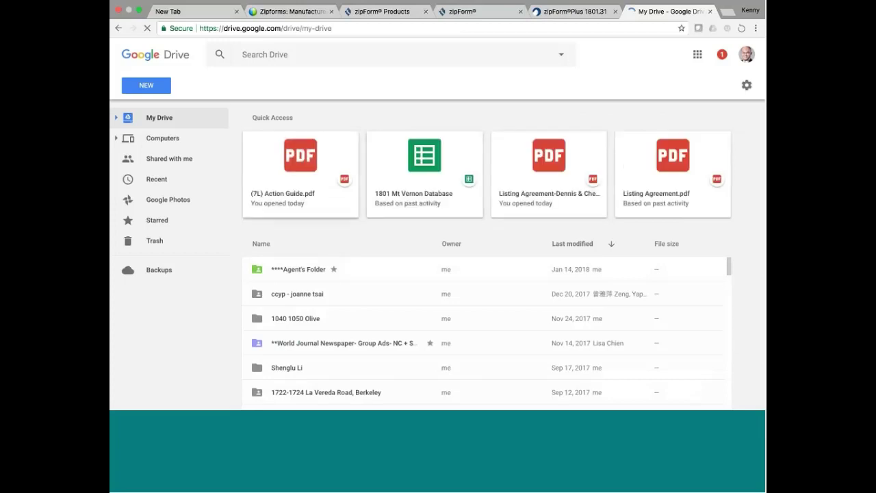
{"action": "left_click", "coordinate": [302, 271]}
{"action": "double_click", "coordinate": [302, 270]}
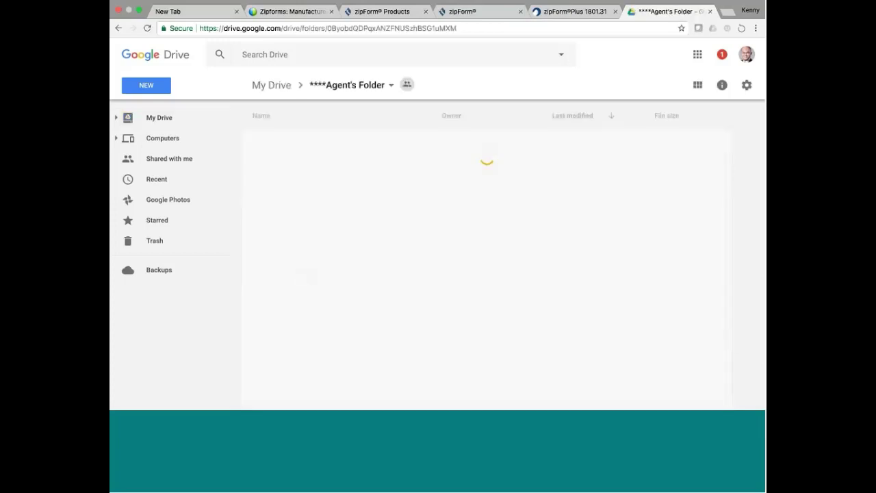
Search Google Drive for 'checklist'.
{"action": "left_click", "coordinate": [291, 53]}
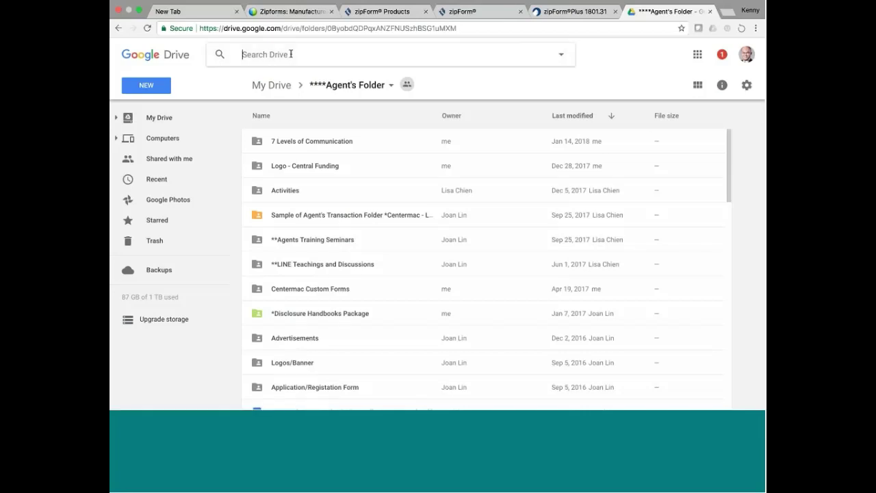
{"action": "type", "text": "chec"}
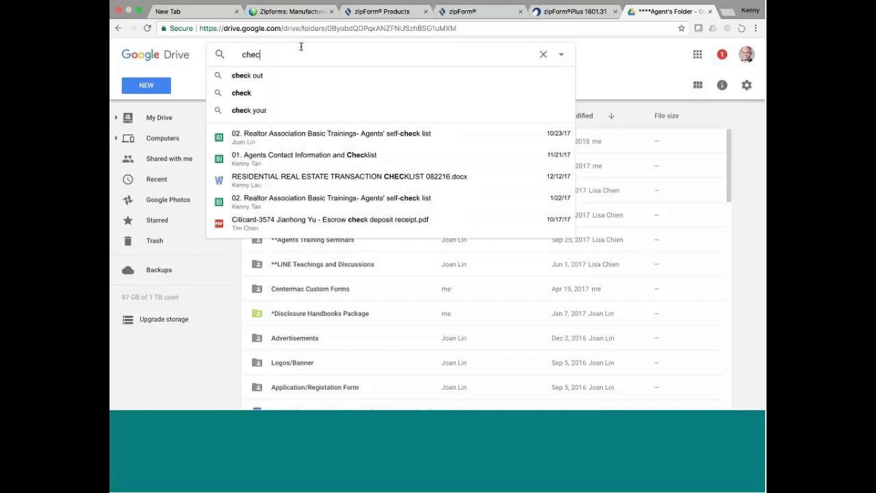
{"action": "type", "text": "klist"}
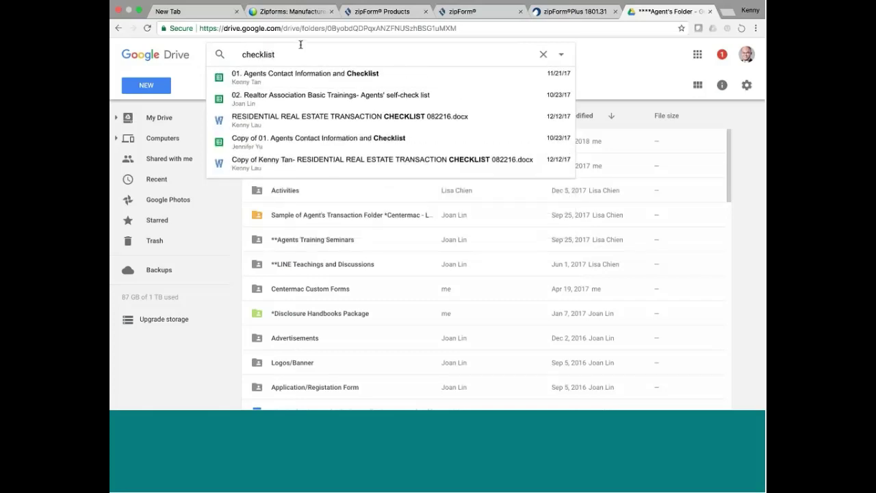
{"action": "key", "text": "Return"}
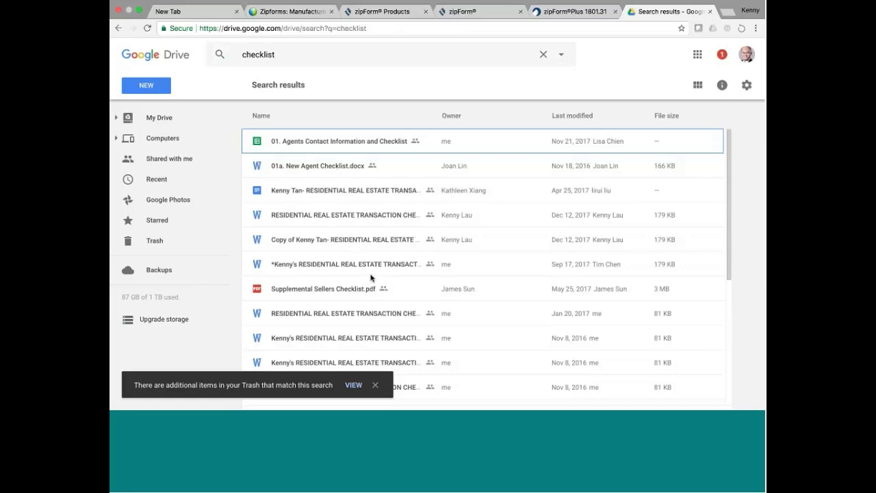
Preview and read through the RESIDENTIAL REAL ESTATE TRANSACTION CHECKLIST docx, then return to zipForm Plus.
{"action": "double_click", "coordinate": [376, 218]}
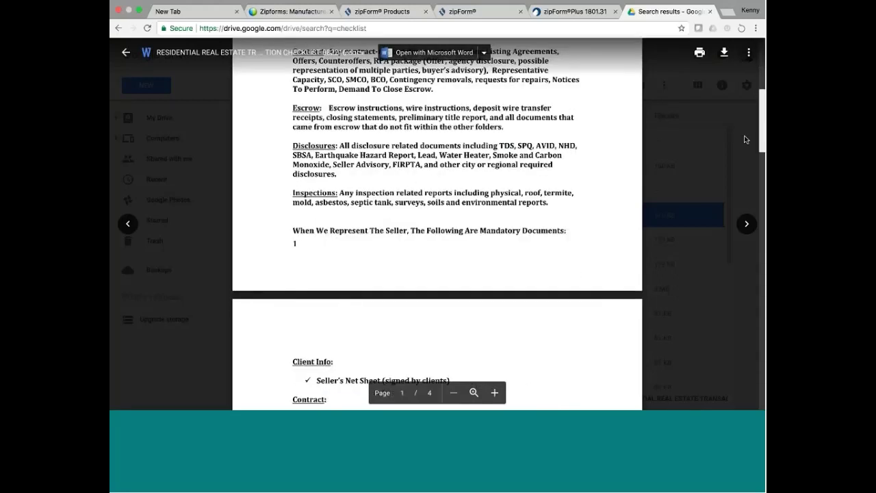
{"action": "scroll", "coordinate": [746, 139], "scroll_direction": "down", "scroll_amount": 1}
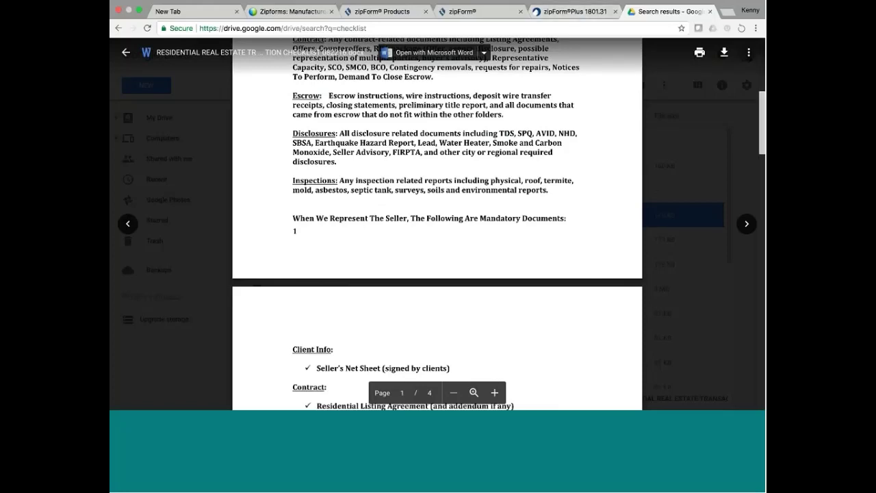
{"action": "left_click_drag", "start_coordinate": [760, 125], "coordinate": [735, 122]}
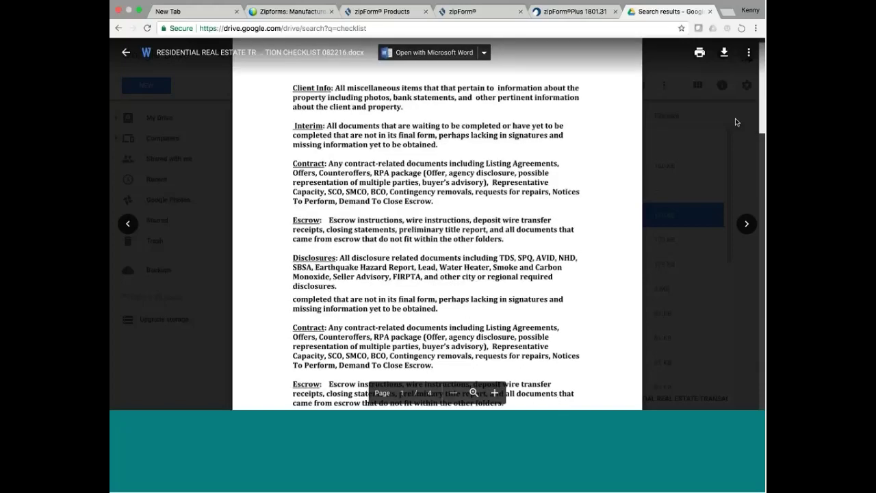
{"action": "scroll", "coordinate": [453, 126], "scroll_direction": "down", "scroll_amount": 10}
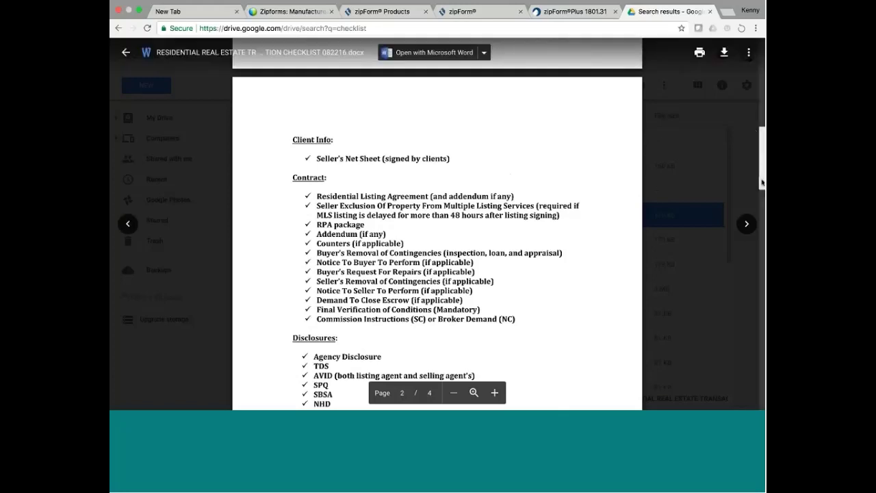
{"action": "left_click_drag", "start_coordinate": [762, 182], "coordinate": [750, 99]}
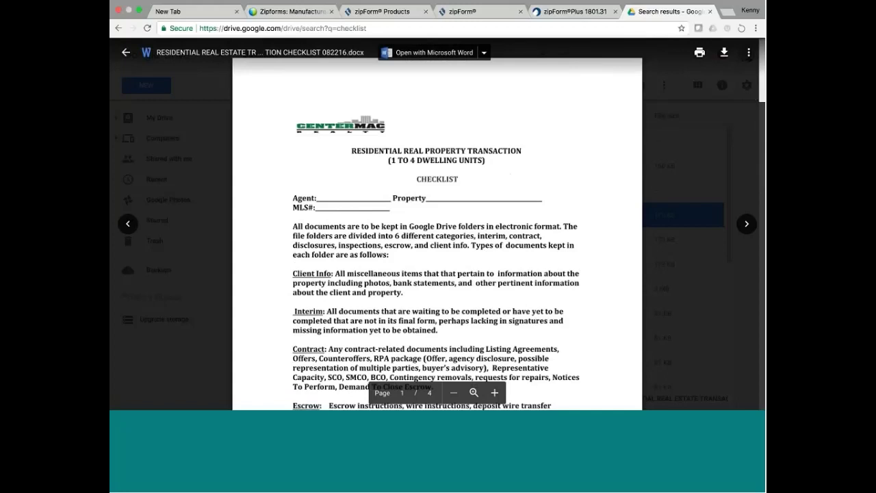
{"action": "left_click", "coordinate": [560, 11]}
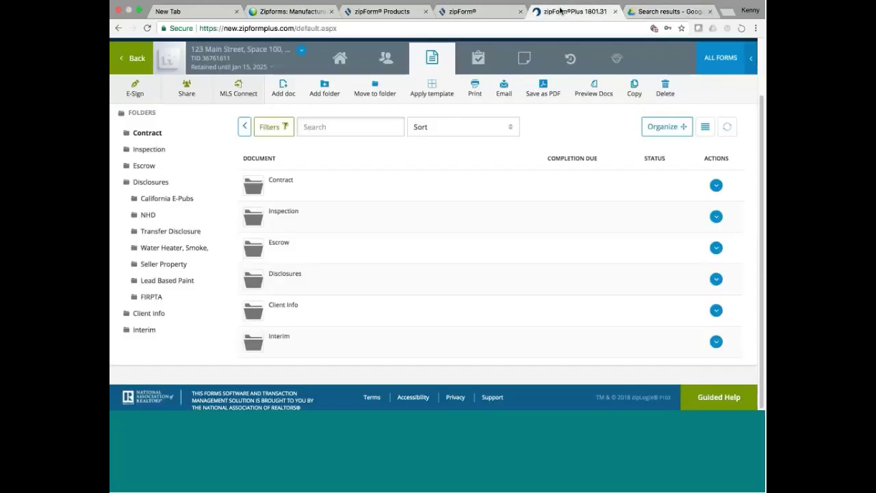